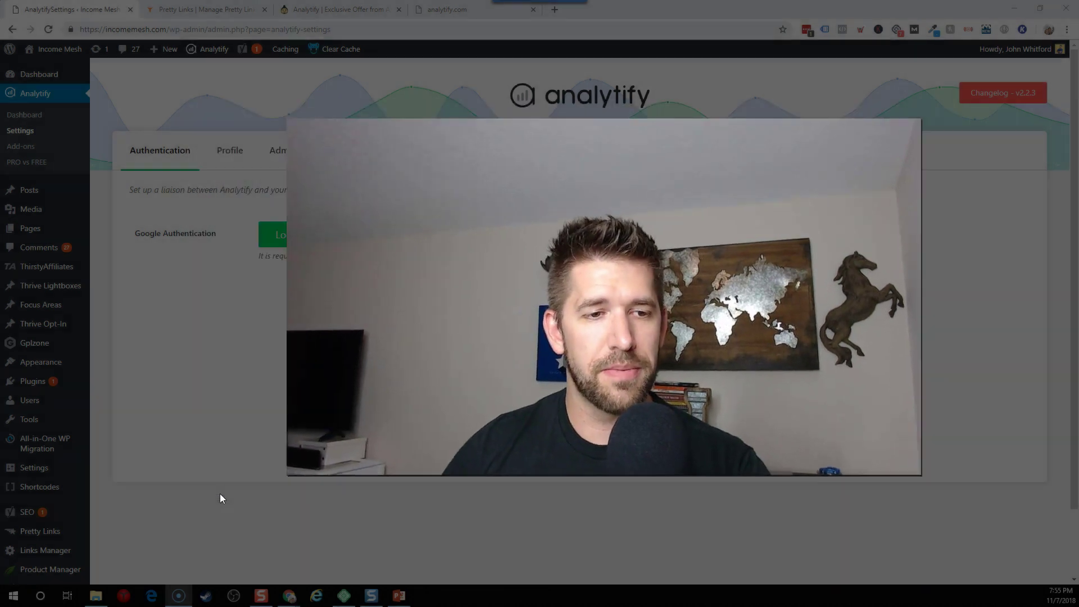
Open the Analytics / Scripts section of Thrive Dashboard's Theme Options
scroll(79, 447, "down", 2)
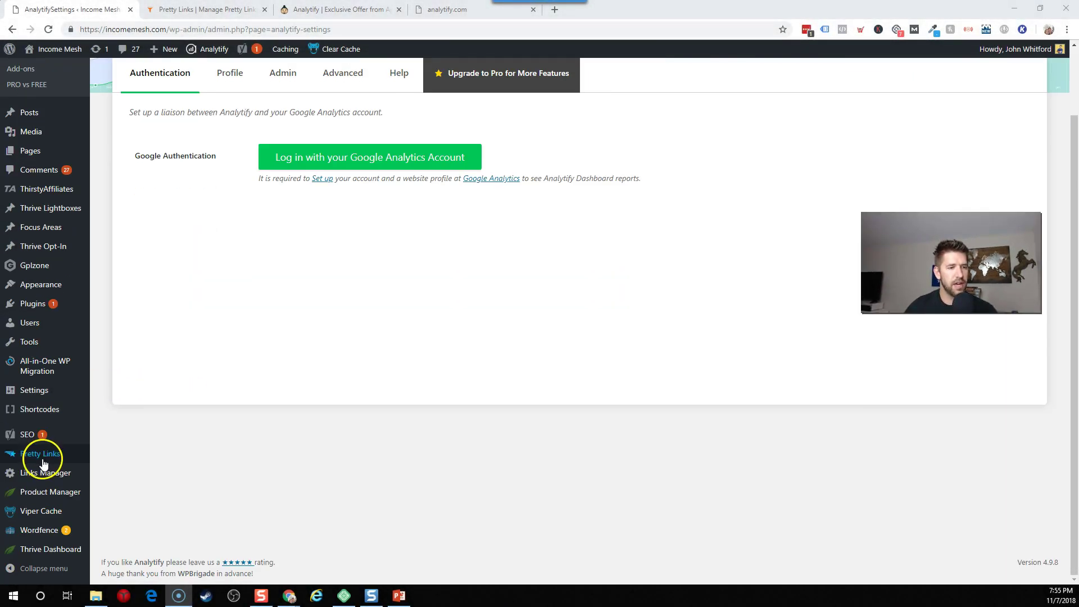
mouse_move(29, 556)
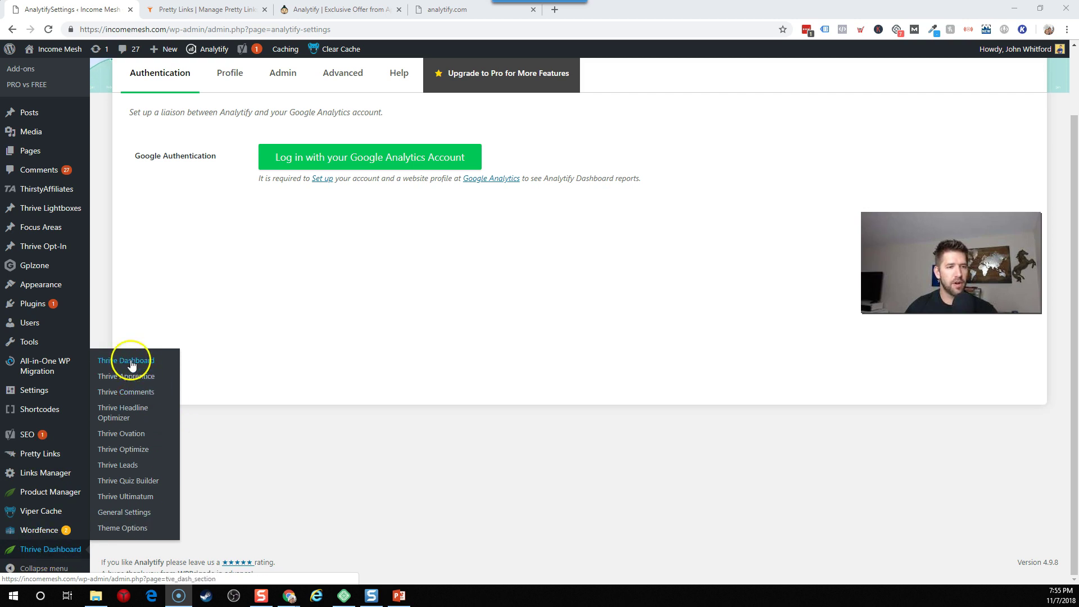
left_click(120, 529)
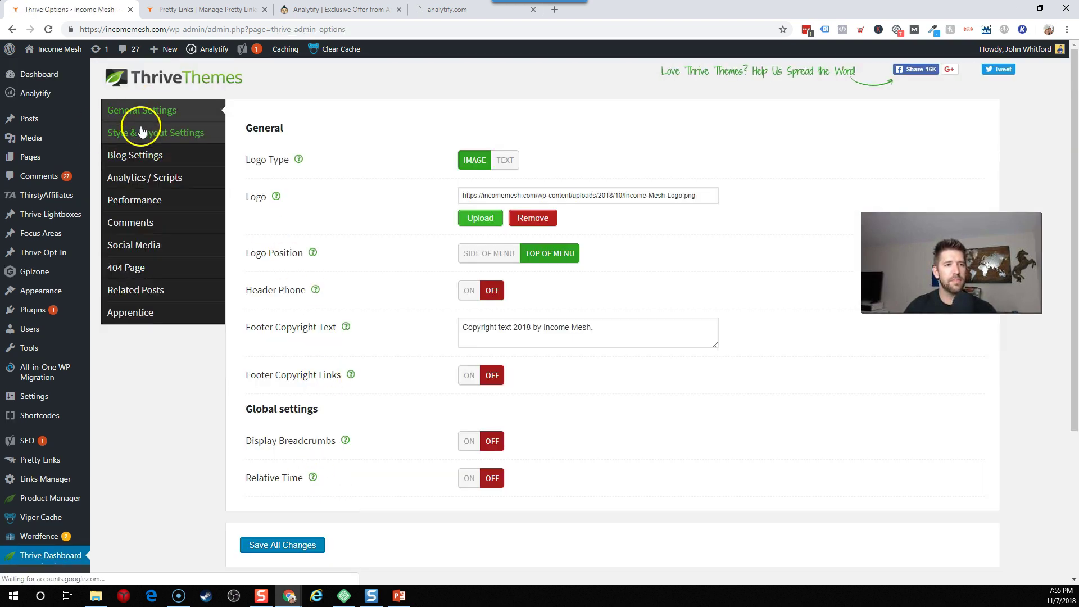
left_click(159, 178)
Put the cursor in the Thrive Header Script field
left_click(530, 166)
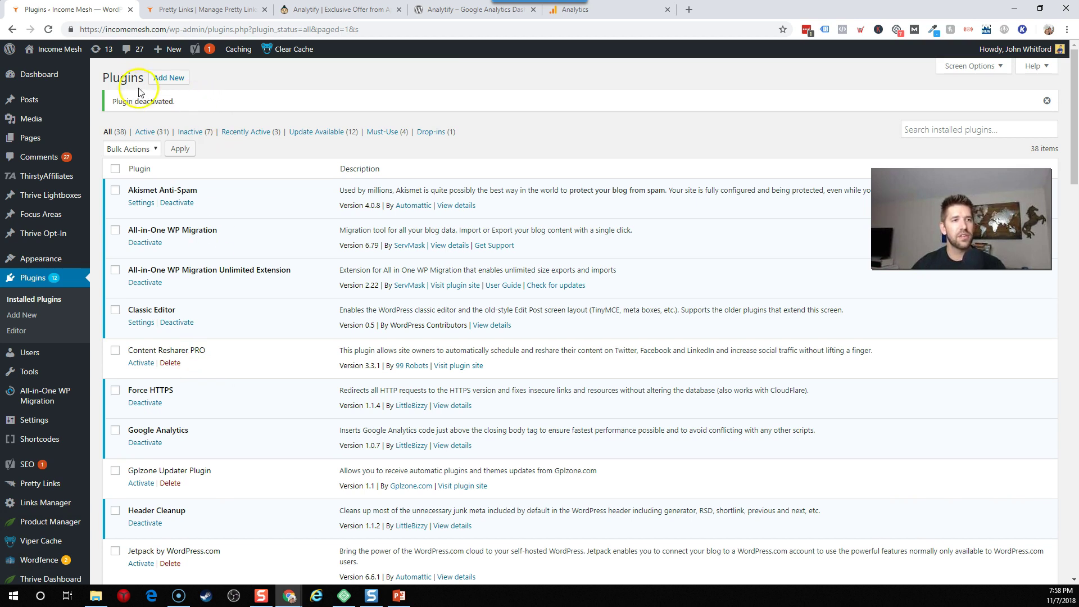
Search the directory for 'analy', then install and activate Analytify – Google Analytics Dashboard
left_click(158, 81)
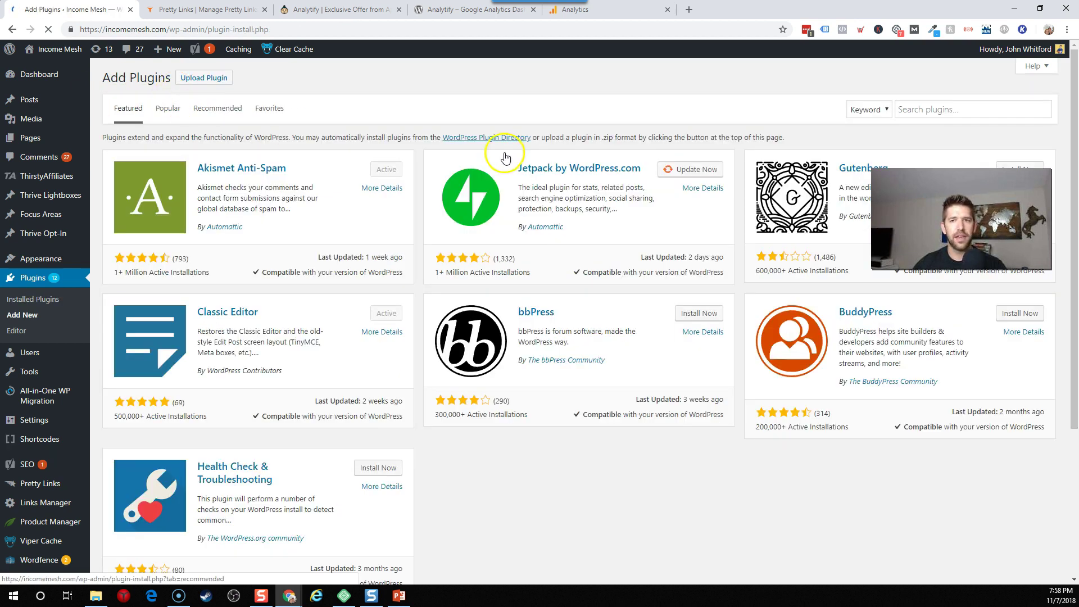
left_click(946, 108)
type("analy")
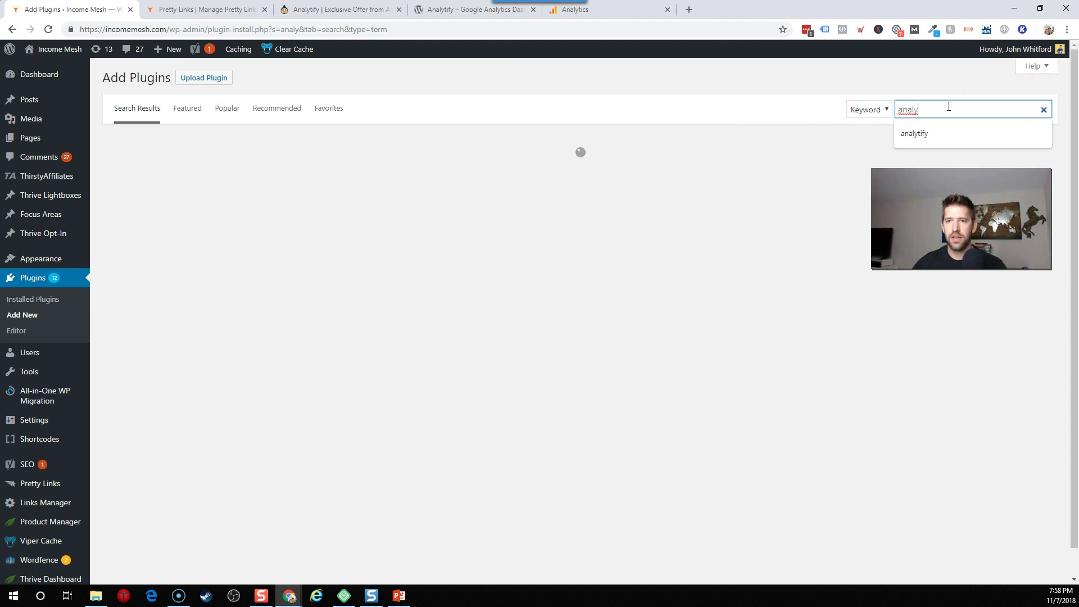
left_click(931, 131)
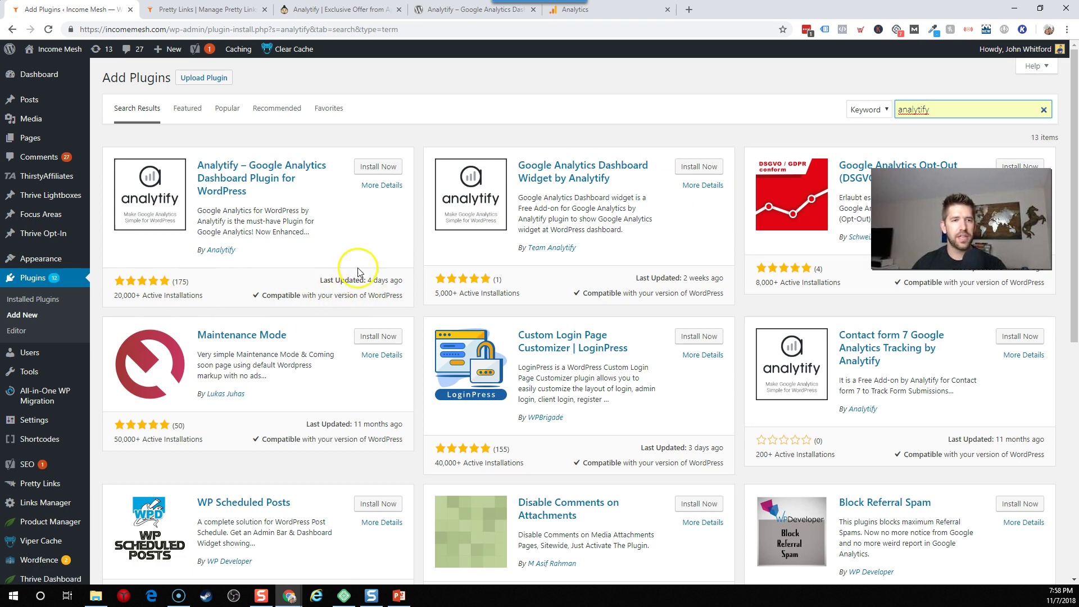
left_click(379, 168)
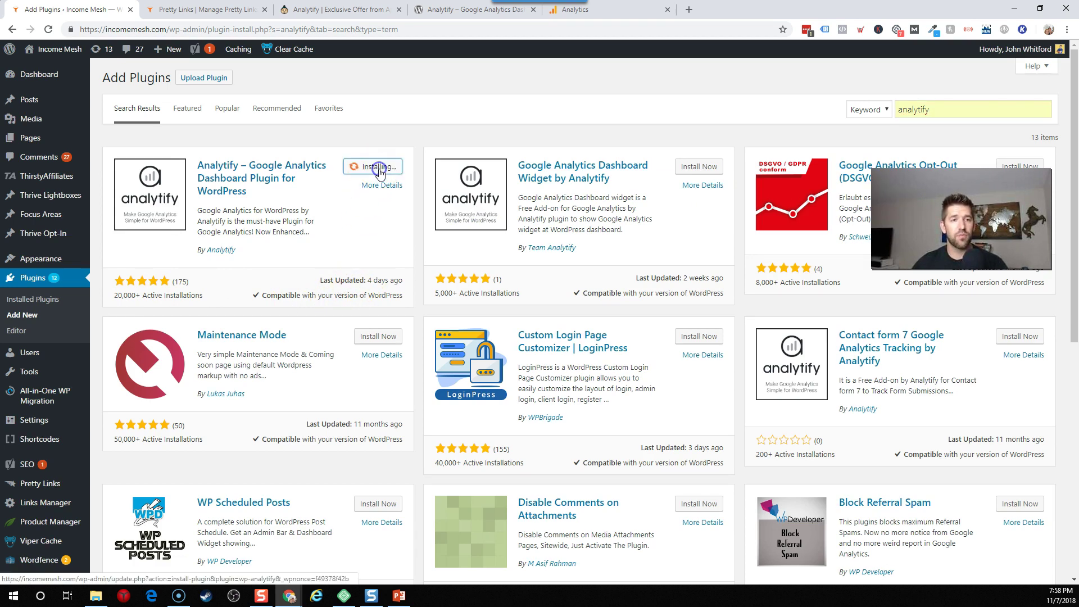
left_click(333, 187)
left_click(386, 167)
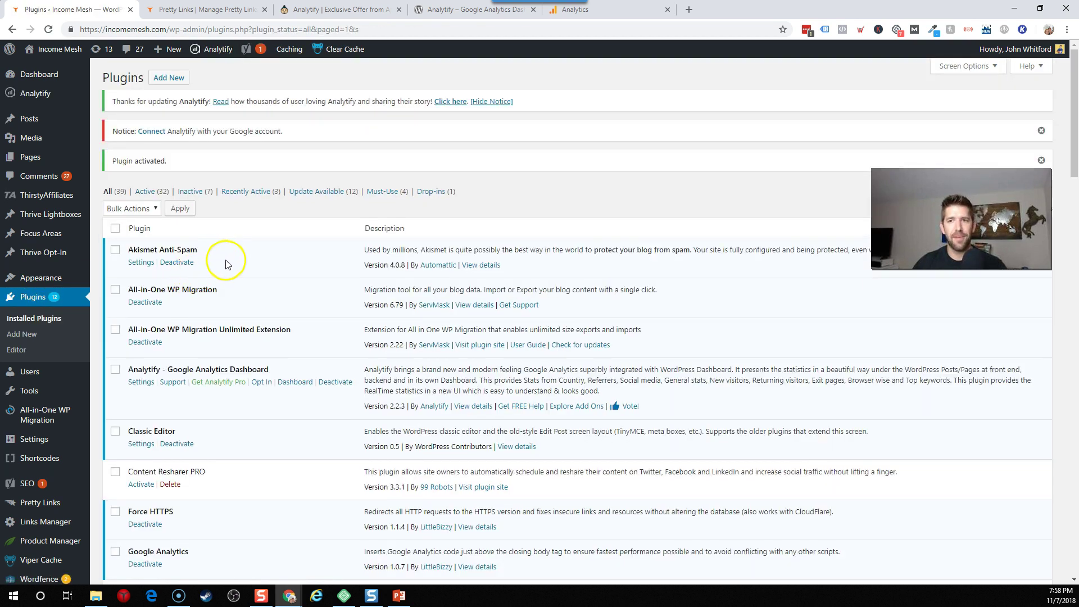
Go to Analytify Settings and accept the welcome page's data opt-in
scroll(235, 265, "down", 2)
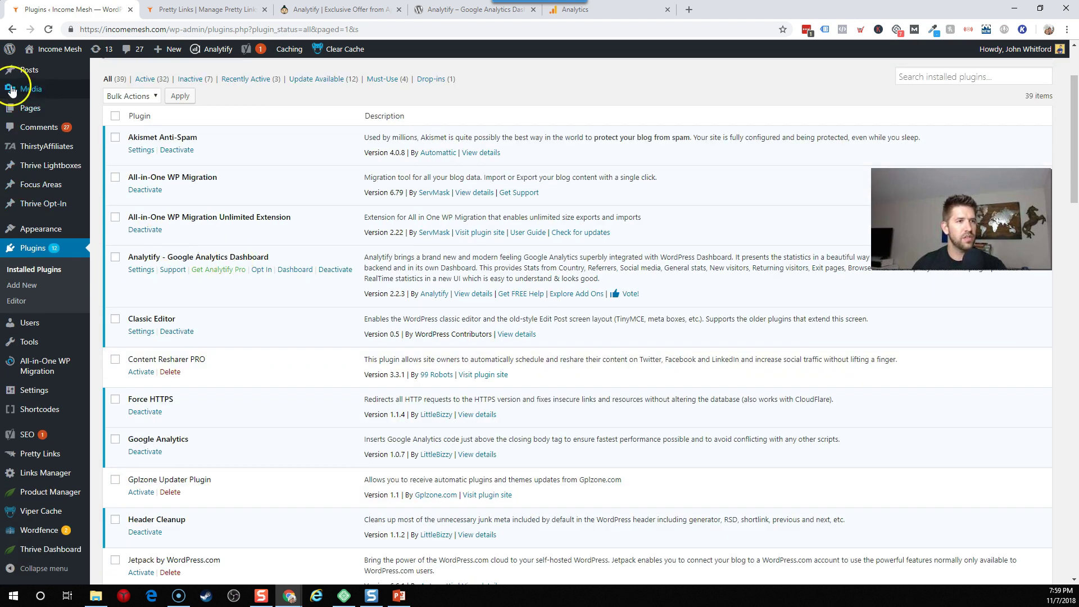
scroll(25, 90, "up", 2)
mouse_move(32, 100)
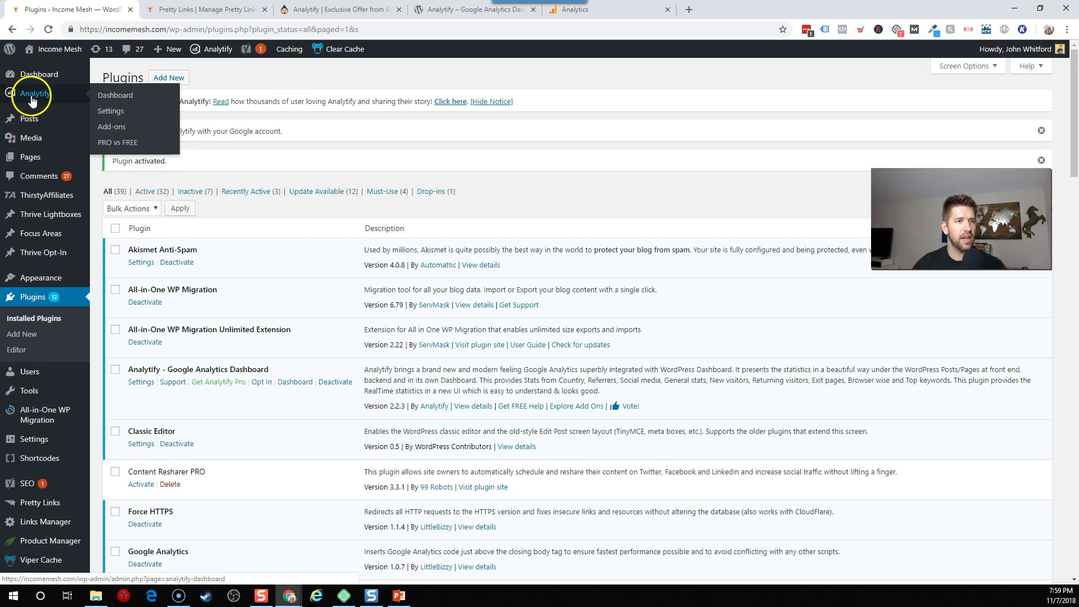
left_click(116, 113)
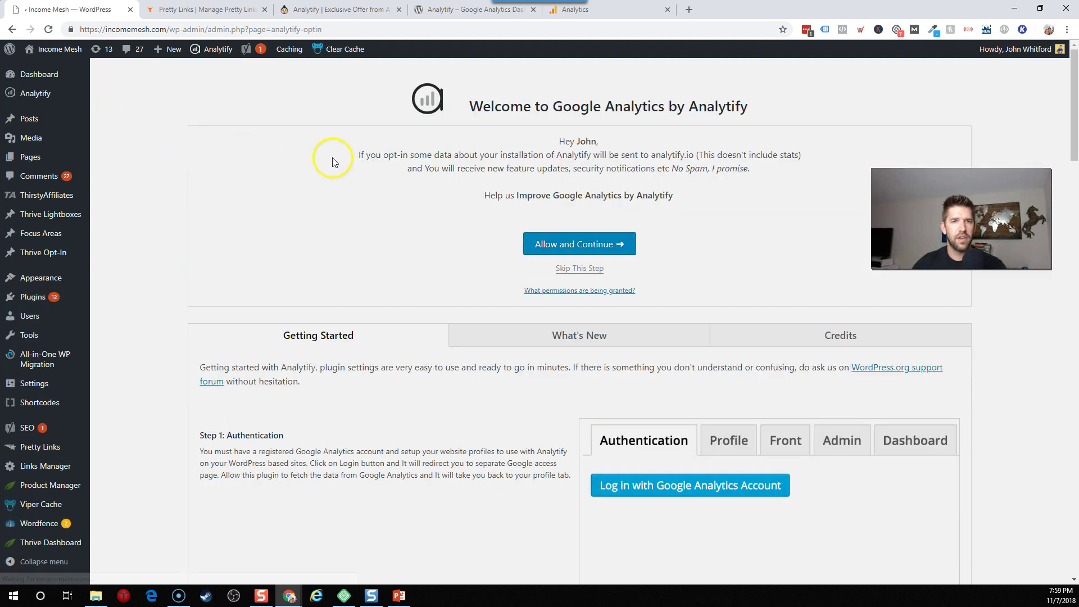
left_click(558, 241)
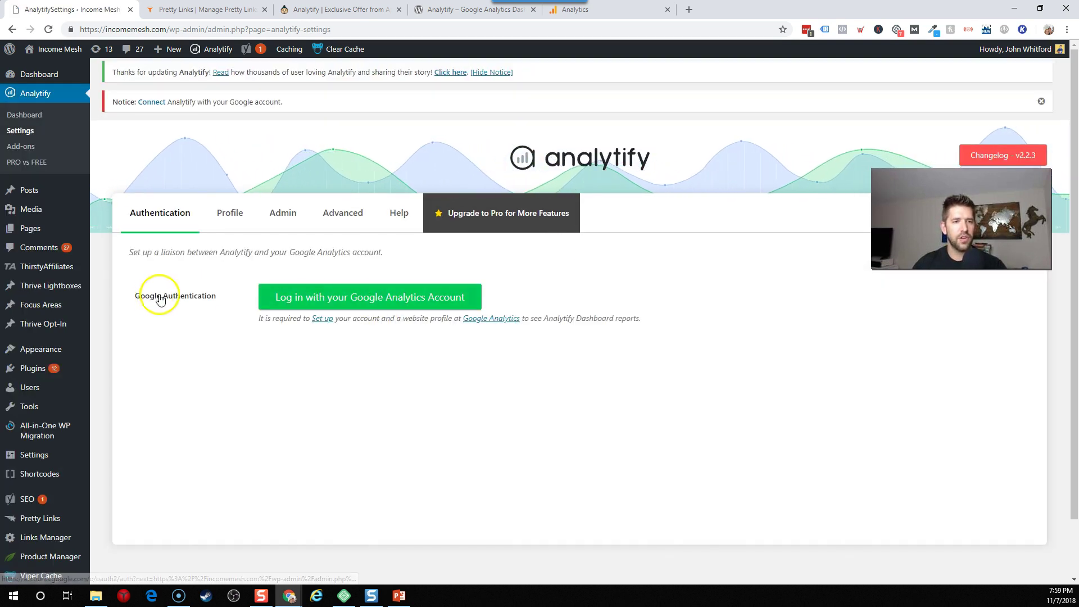
Log in with the Google account and allow Analytify access to Google Analytics data
left_click(378, 300)
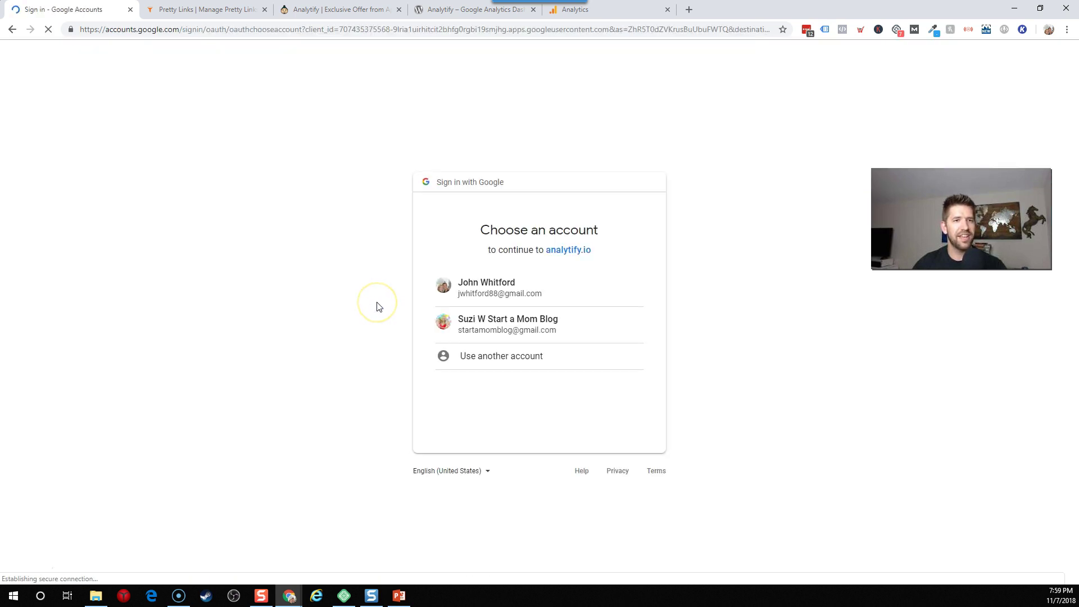
left_click(480, 288)
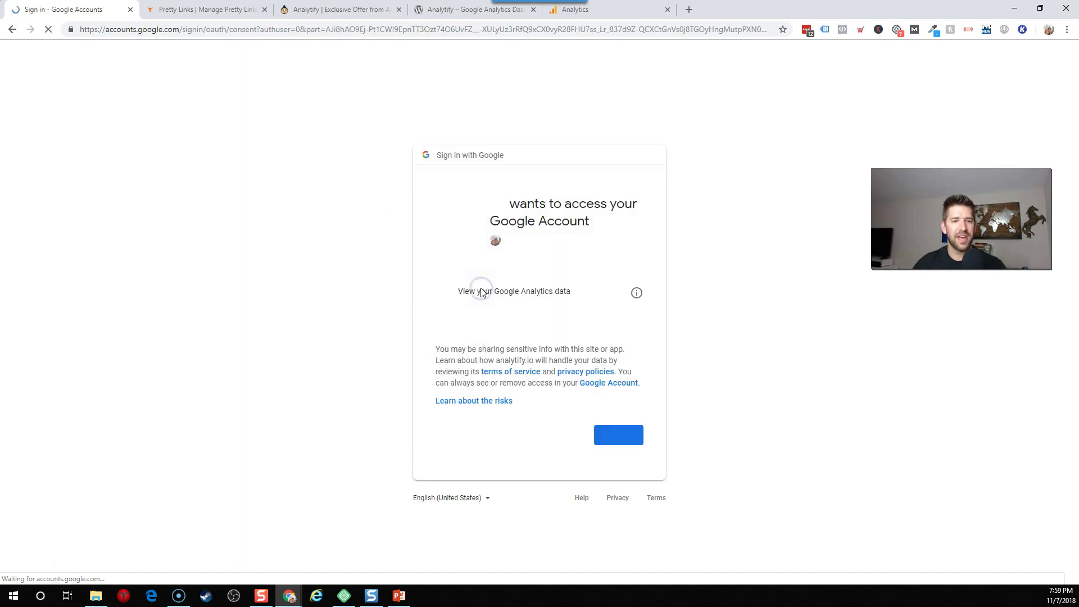
left_click(616, 434)
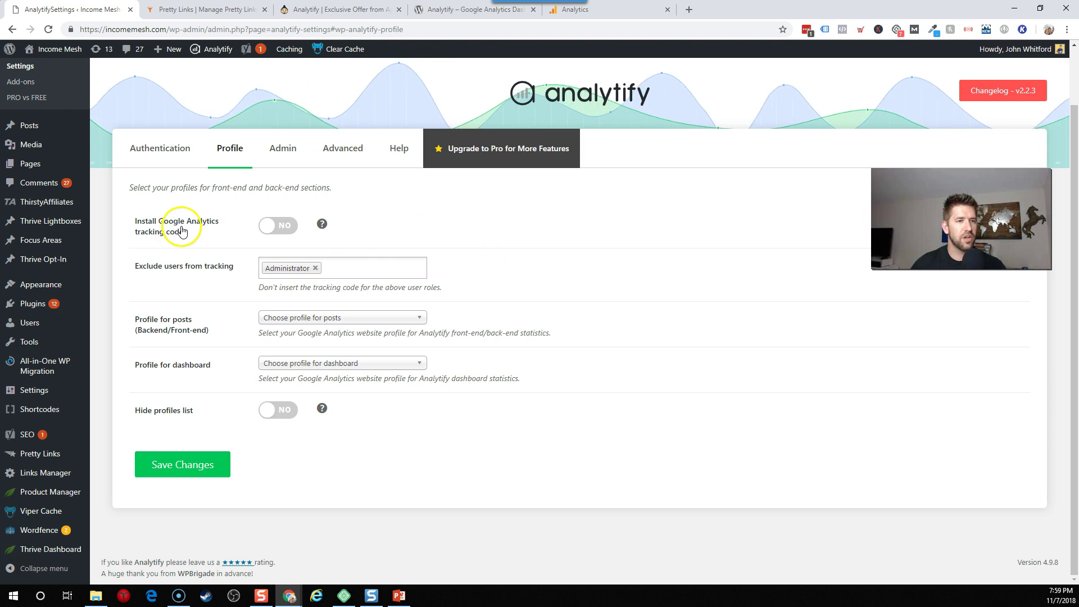
Switch 'Install Google Analytics tracking code' to YES on the Profile tab
mouse_move(322, 227)
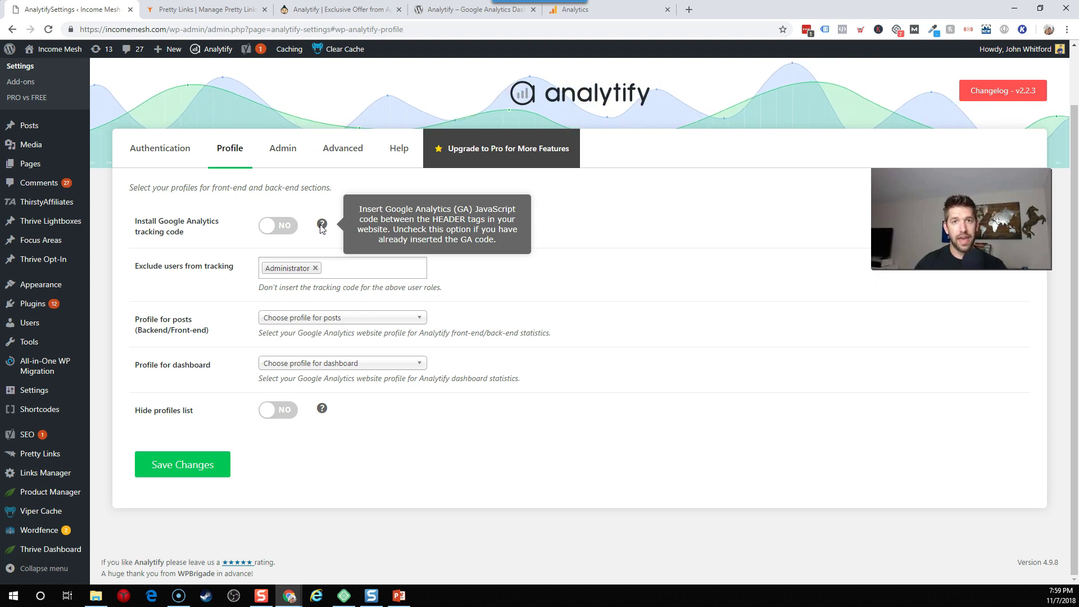
left_click(278, 228)
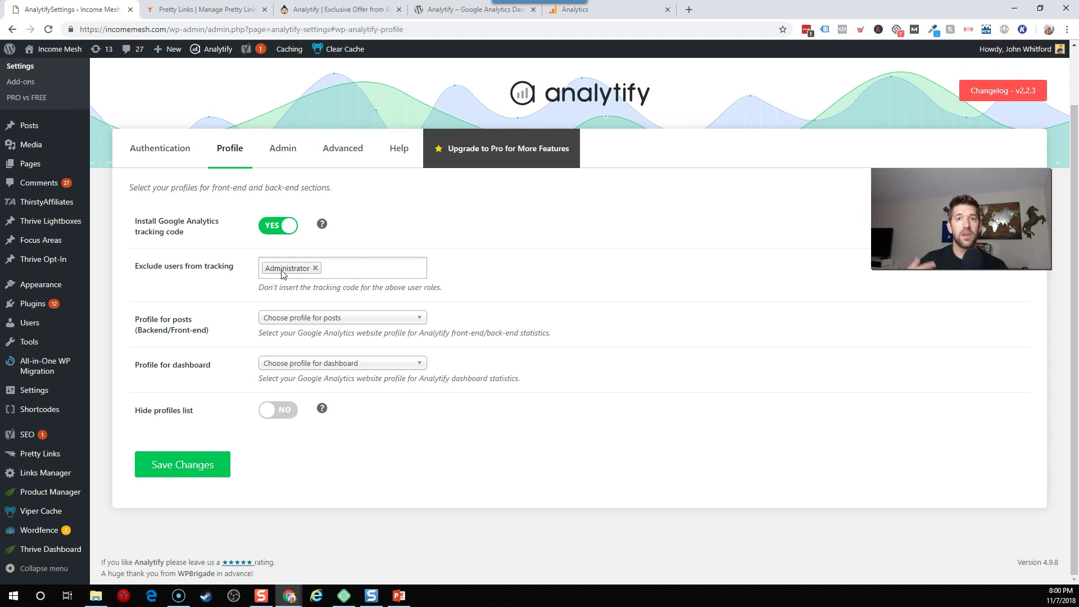
left_click(215, 279)
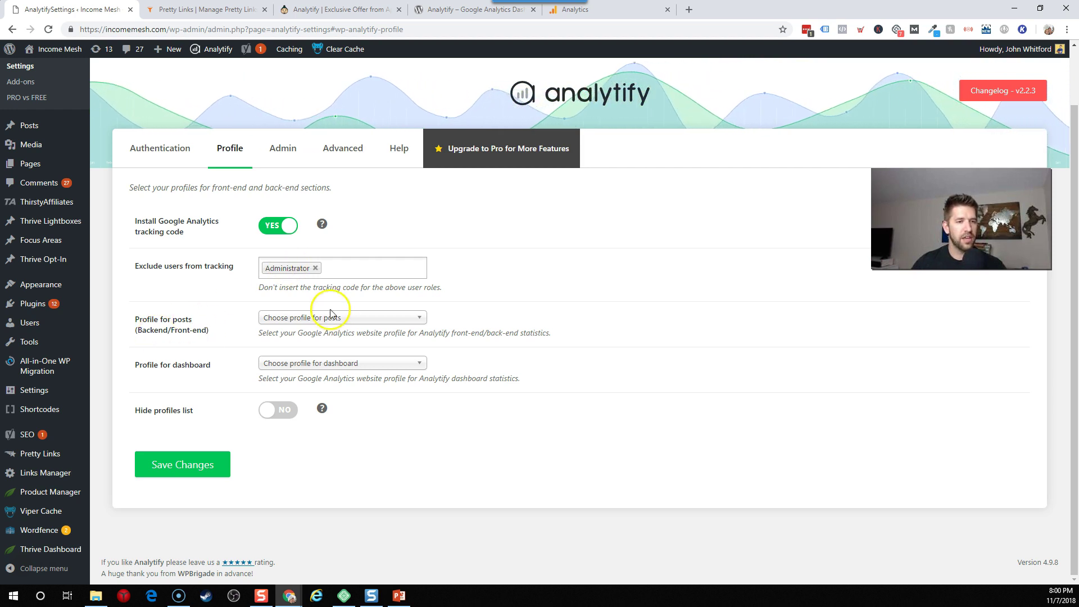
Review the Admin and Advanced tabs, leaving advanced tracking off, and save changes
left_click(273, 149)
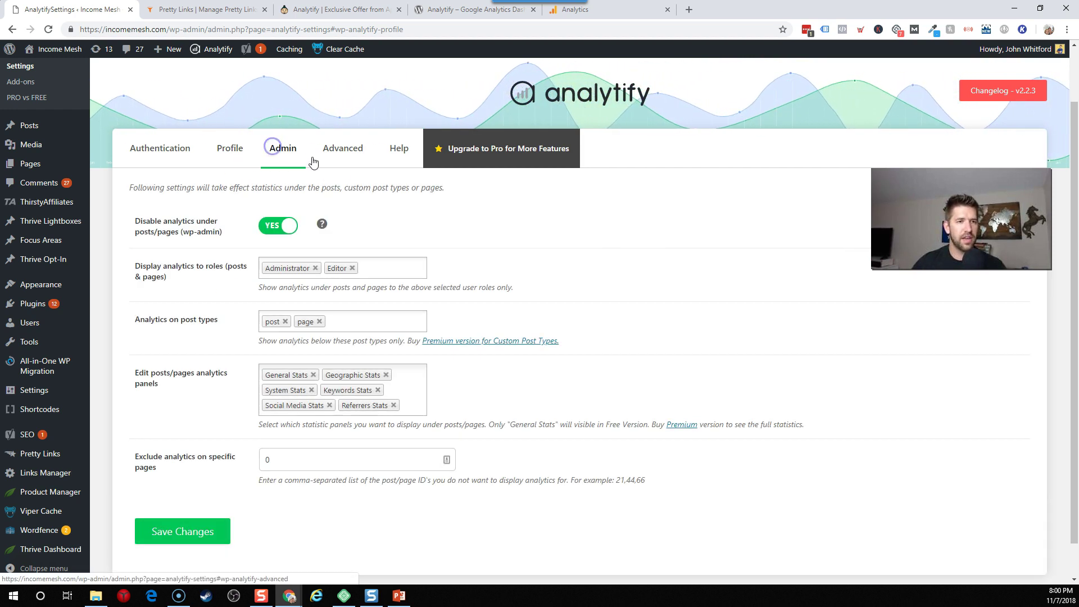
left_click(342, 160)
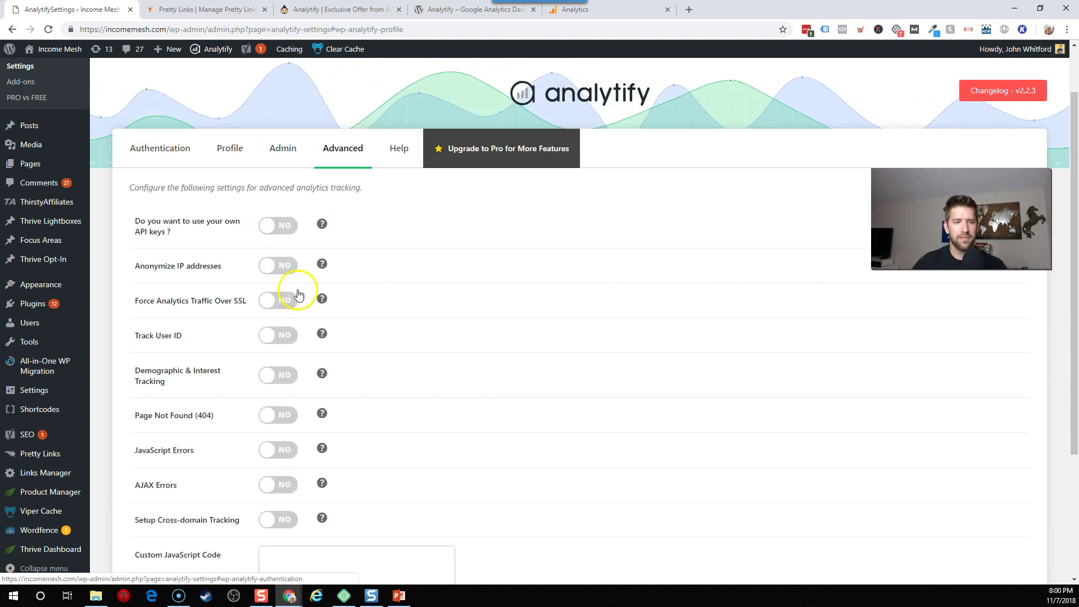
scroll(349, 353, "down", 3)
left_click(217, 491)
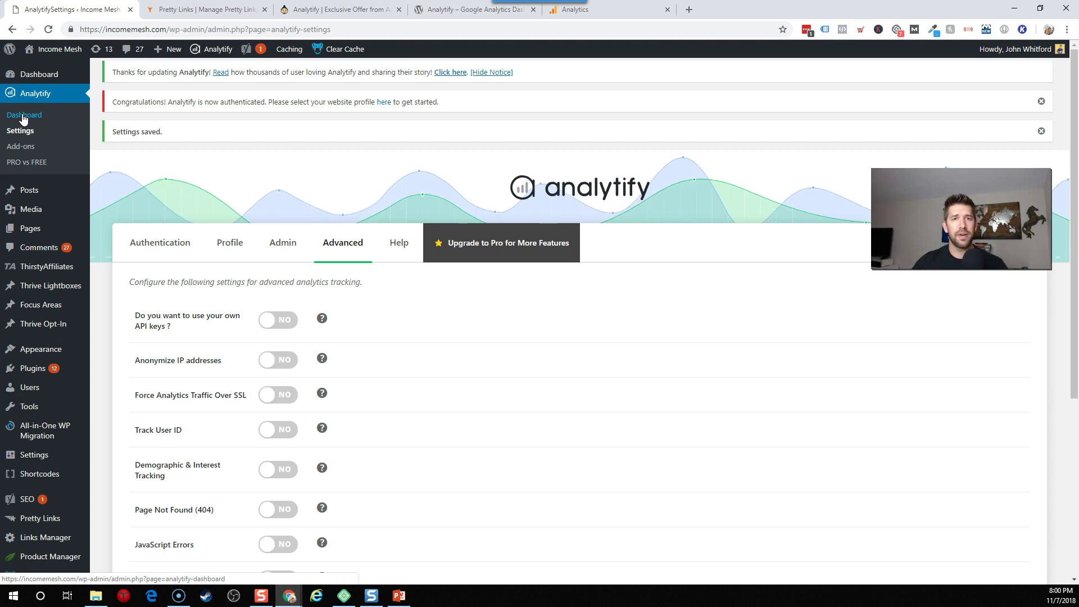
Try the Analytify dashboard, then follow the notice's 'here' link to profile selection
left_click(22, 117)
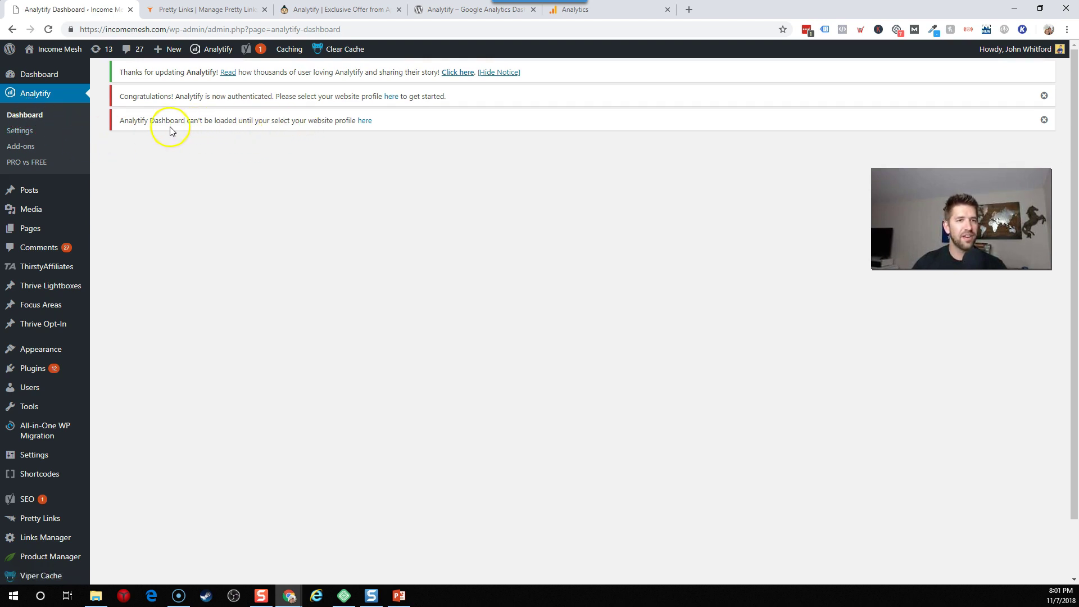
left_click(365, 121)
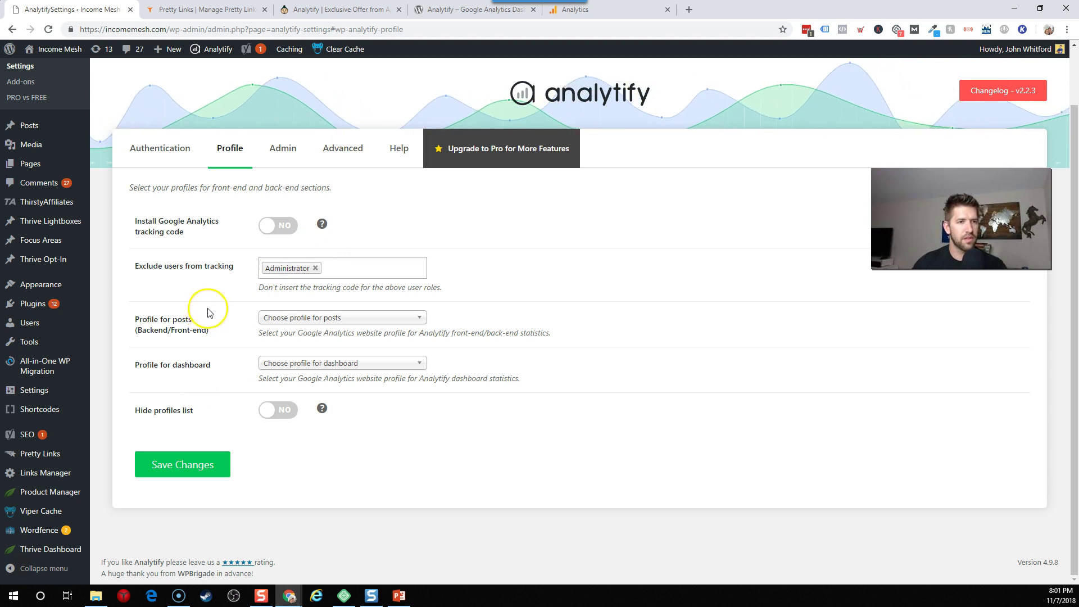
Turn the tracking code on and save, checking the Authentication tab before returning to Profile
left_click(276, 225)
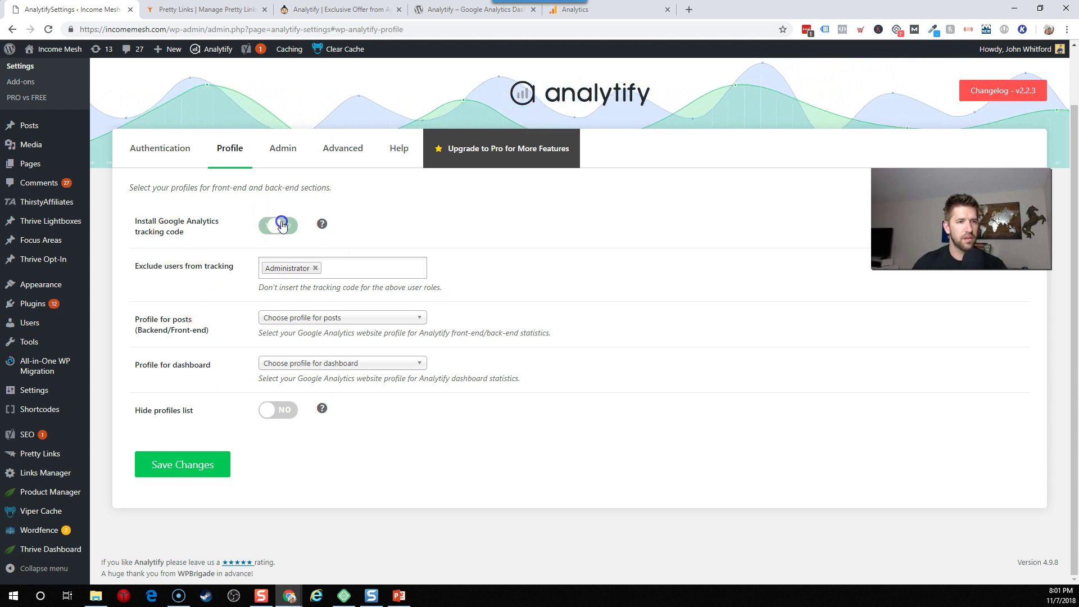
left_click(196, 470)
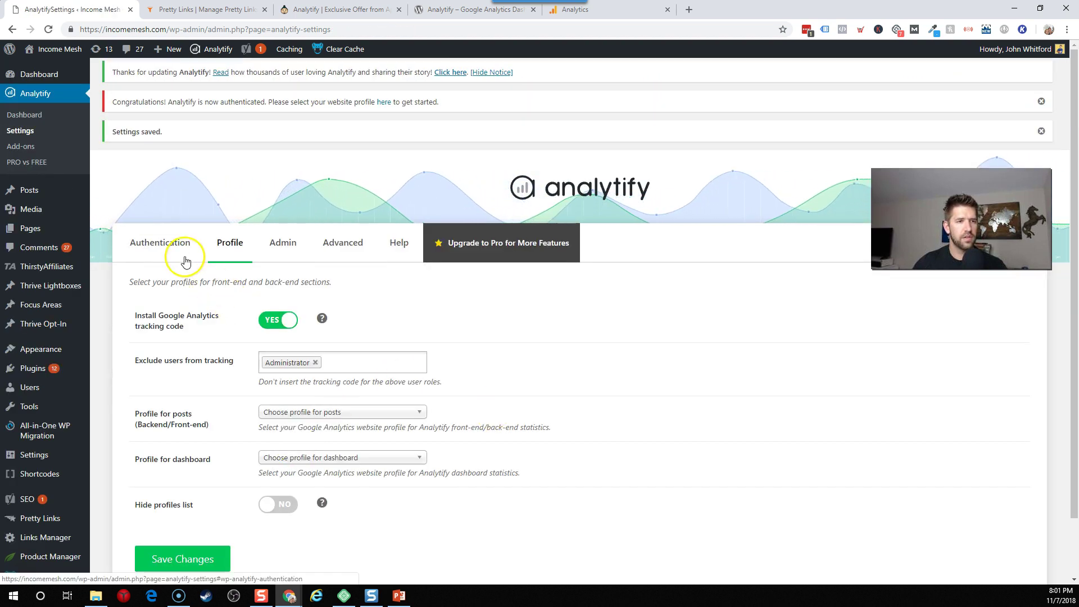
left_click(176, 256)
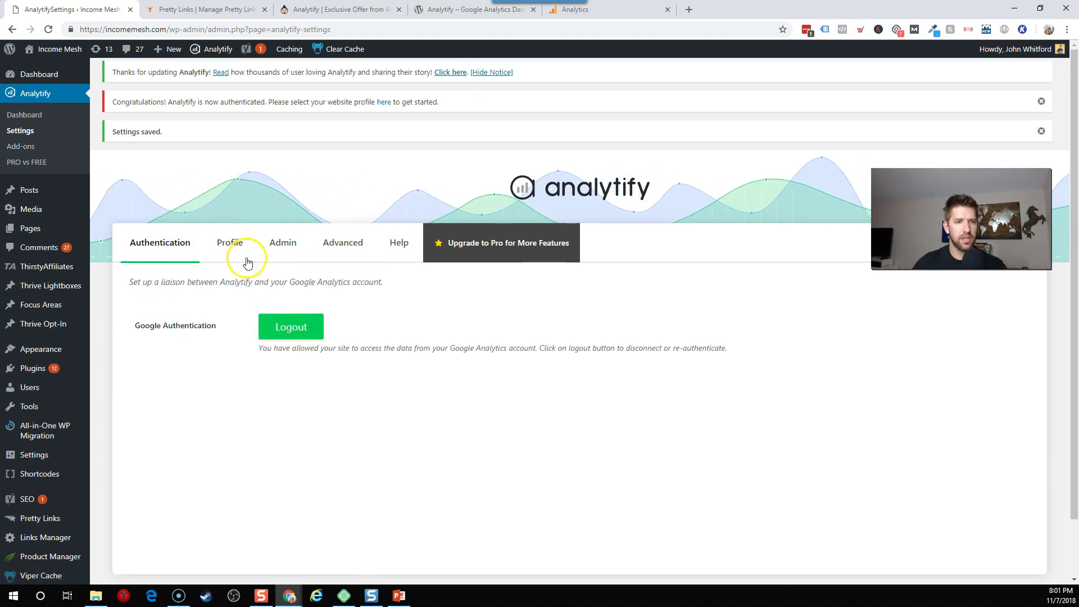
left_click(234, 245)
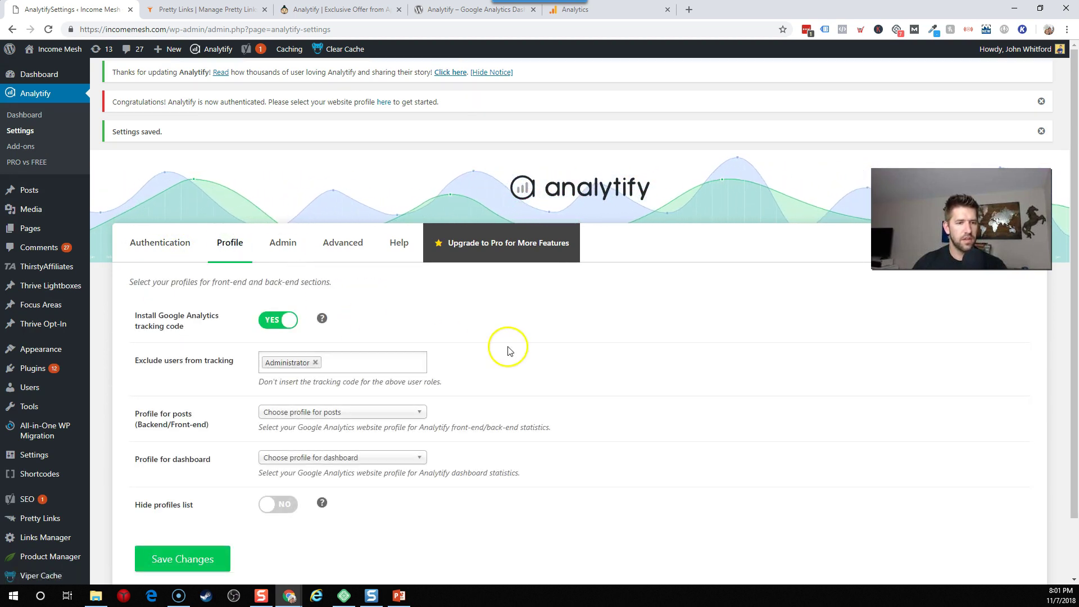
Choose Income Mesh Blog for both dashboard and posts profiles and save
left_click(335, 458)
scroll(539, 468, "down", 1)
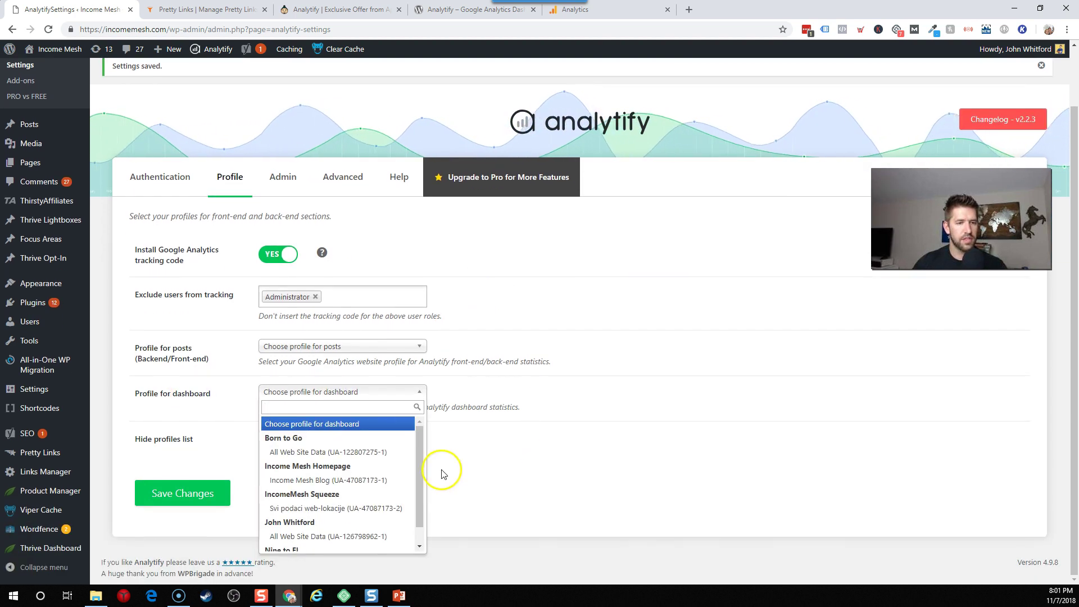
left_click(348, 480)
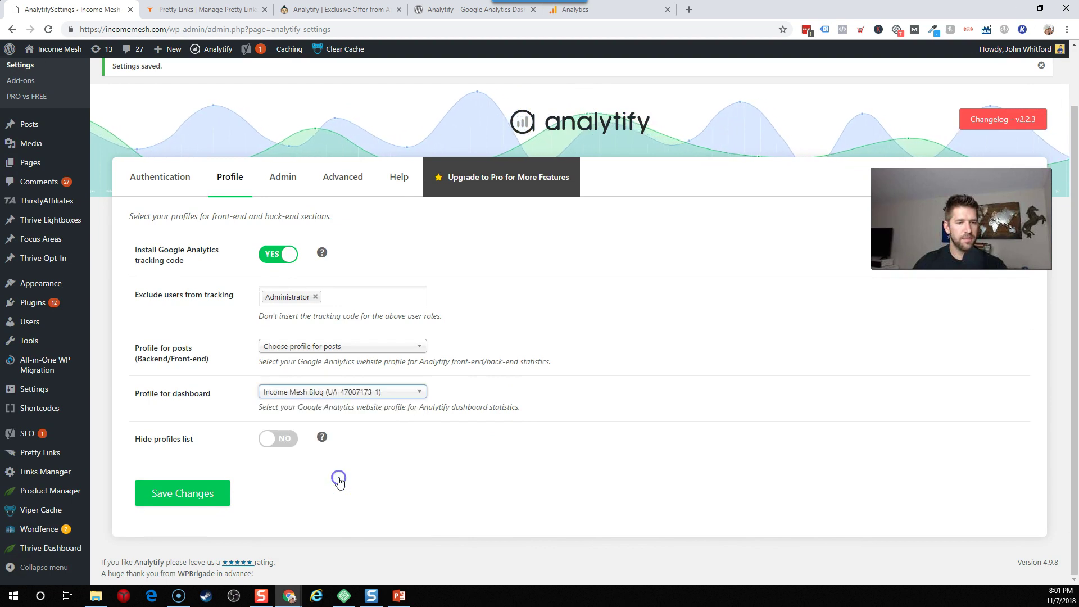
left_click(271, 348)
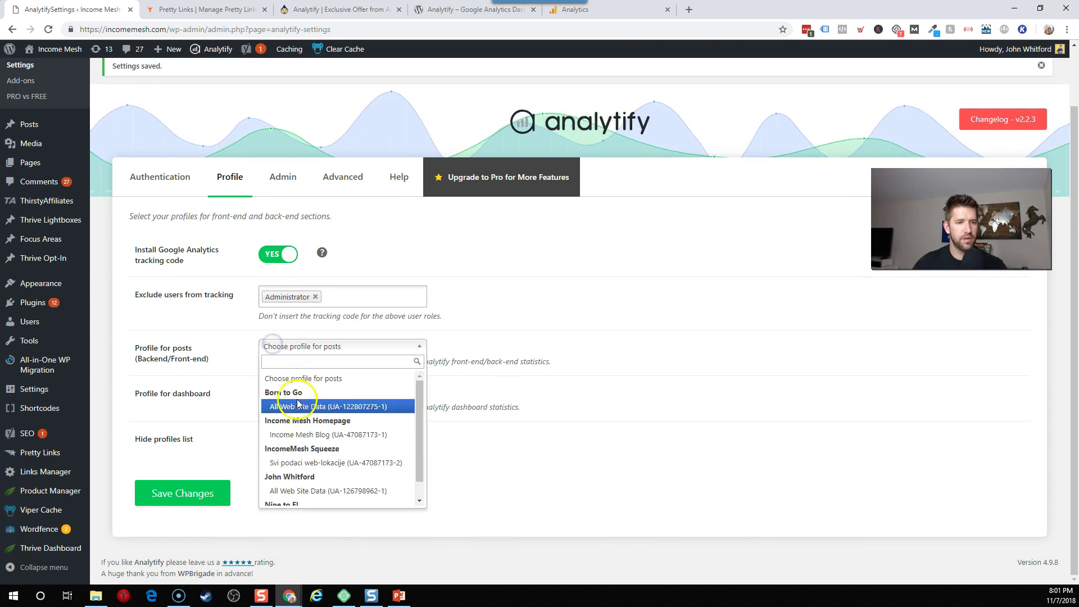
left_click(306, 437)
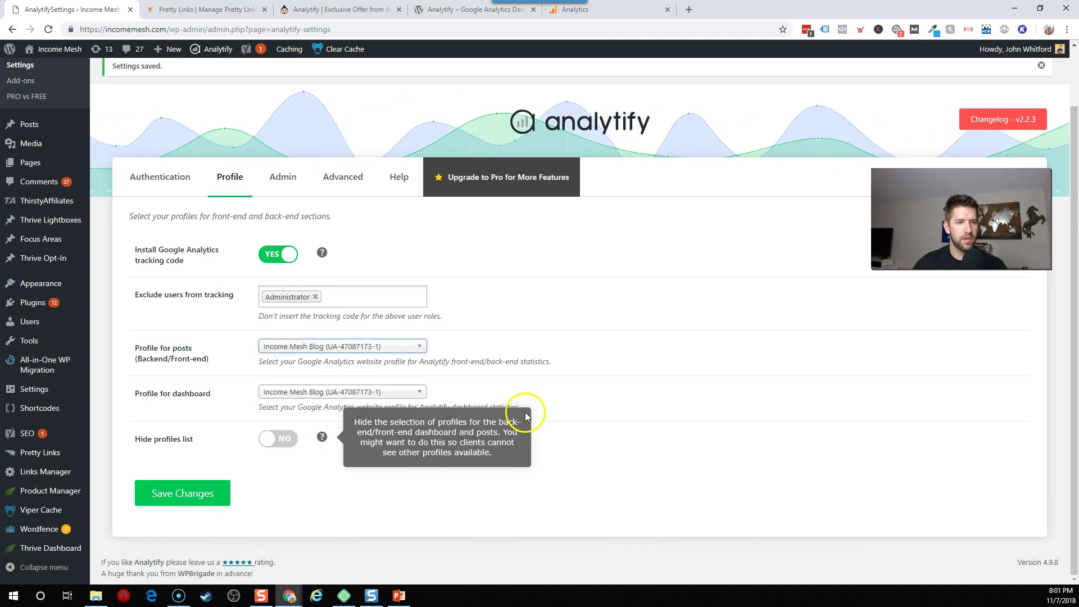
left_click(375, 349)
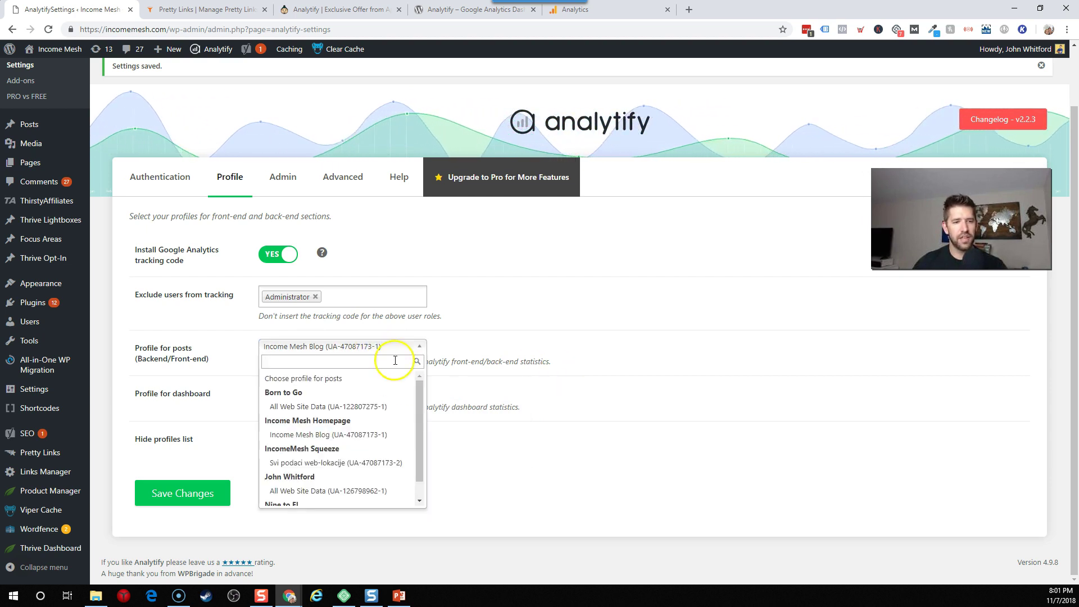
left_click(539, 382)
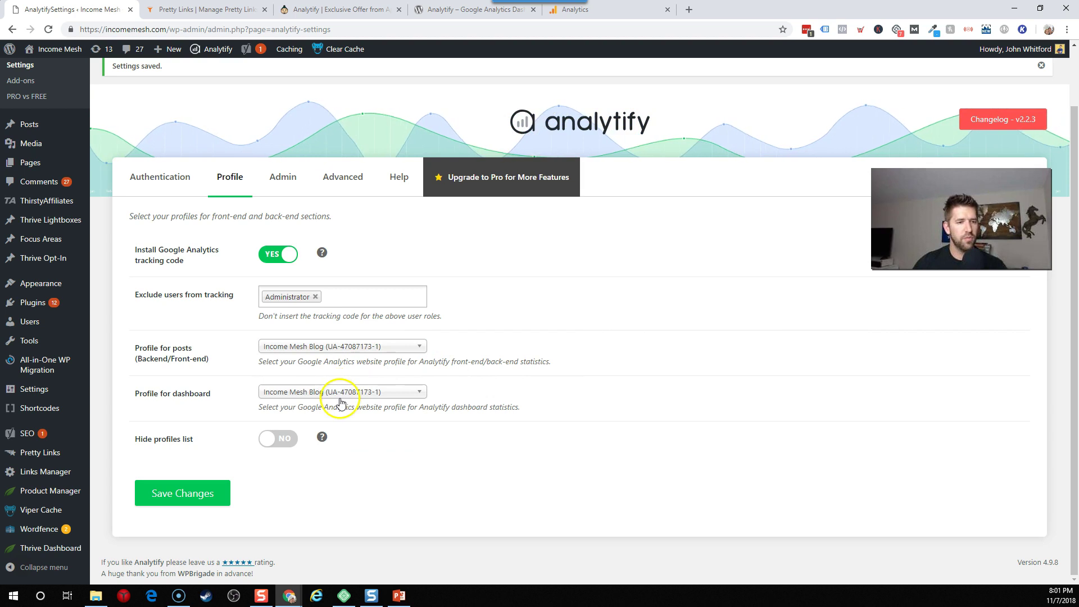
left_click(185, 494)
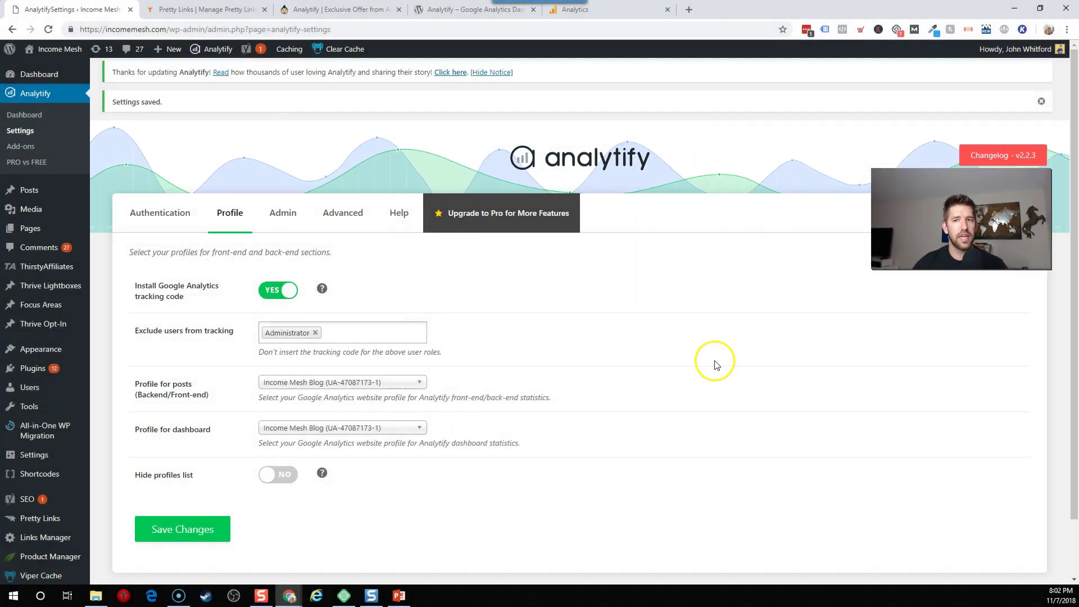
Load the Analytify dashboard and check its date range, leaving the dates unchanged
left_click(25, 116)
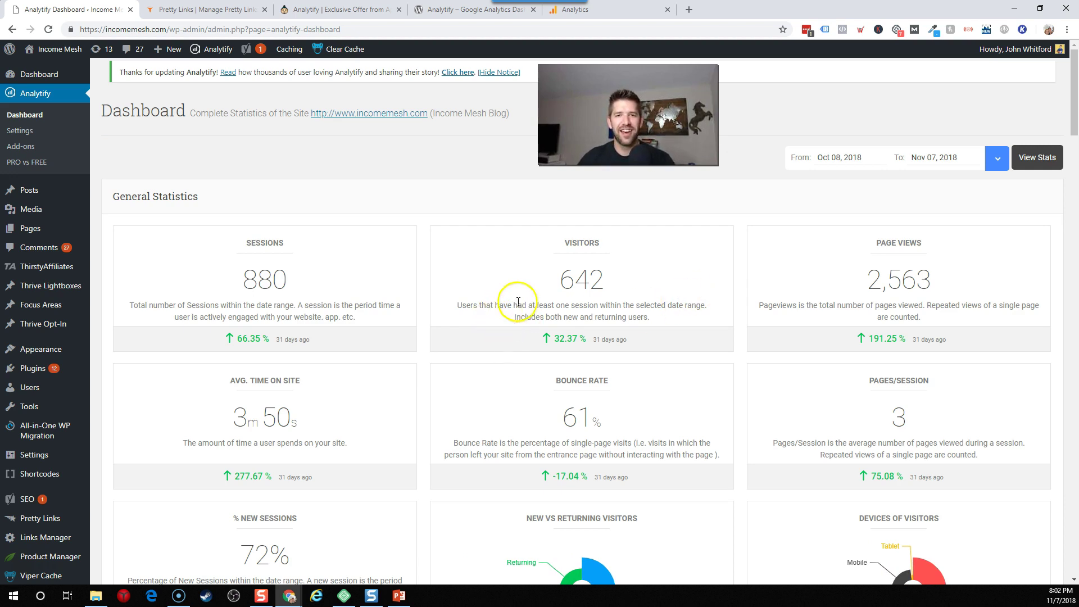
left_click(829, 158)
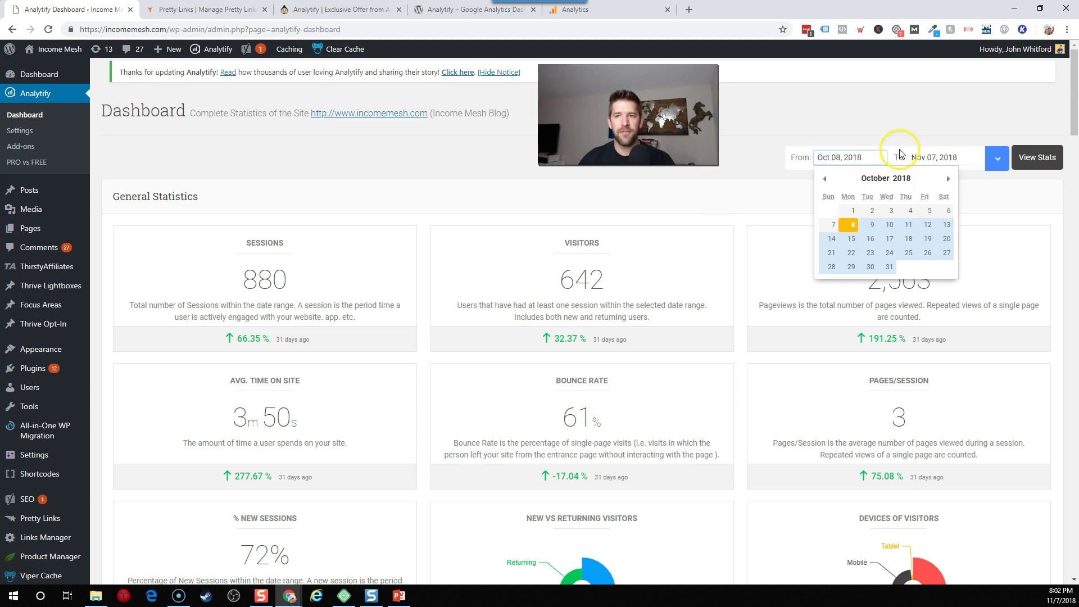
left_click(941, 133)
Scroll through the visitor charts, top pages, country and browser/OS/device statistics
scroll(821, 214, "down", 2)
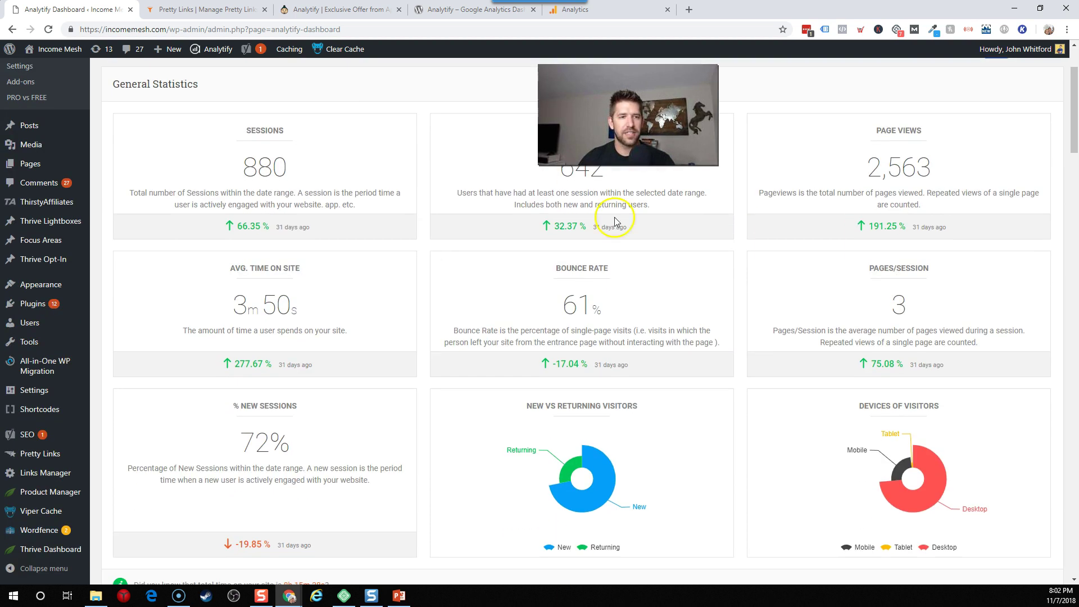
scroll(364, 248, "up", 2)
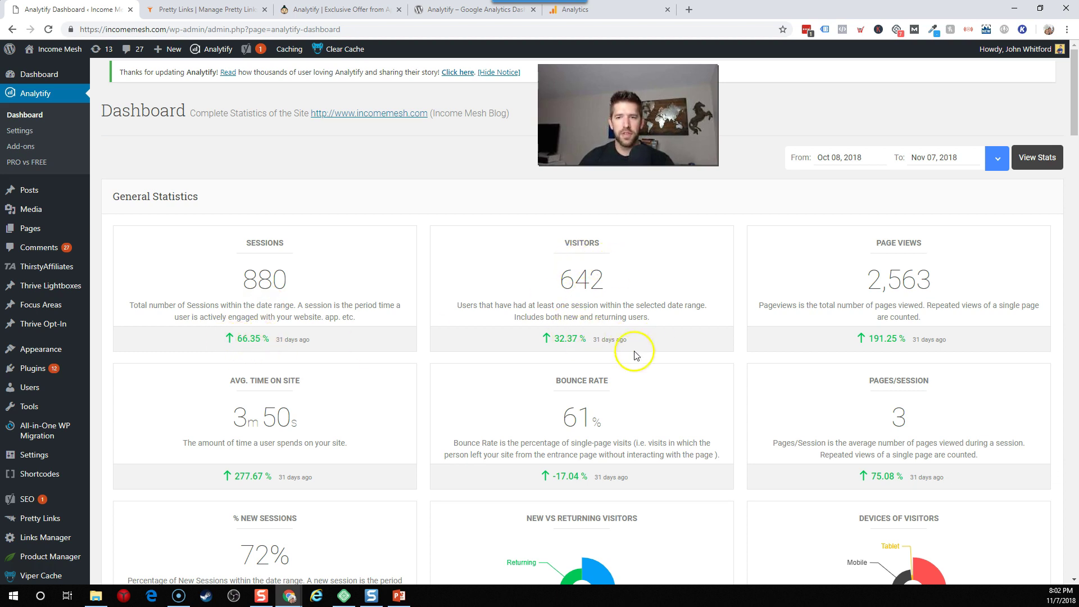
scroll(635, 356, "down", 3)
scroll(632, 360, "down", 1)
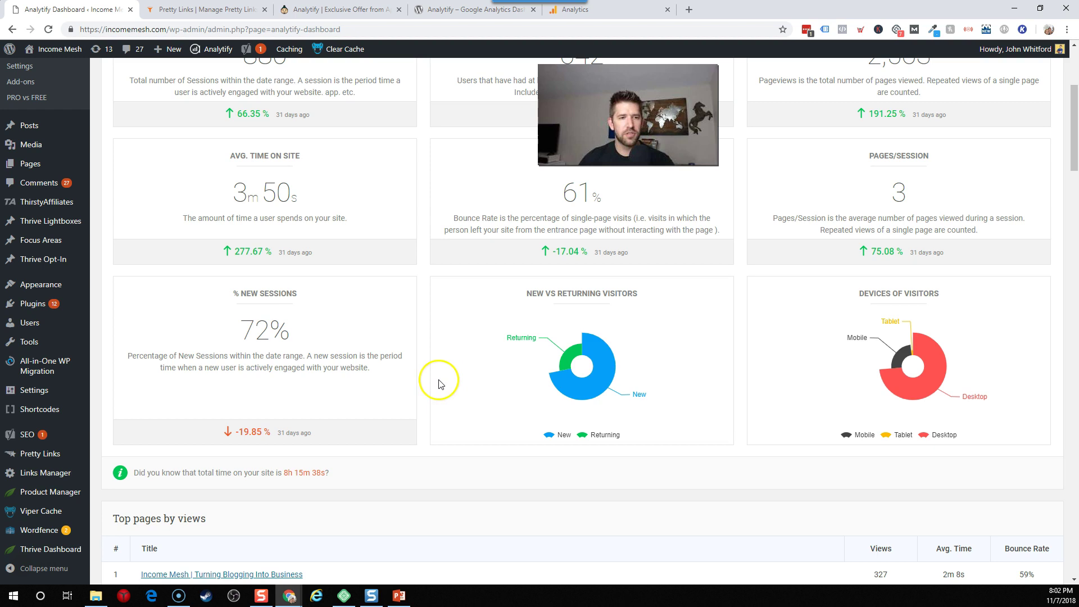
scroll(635, 389, "down", 1)
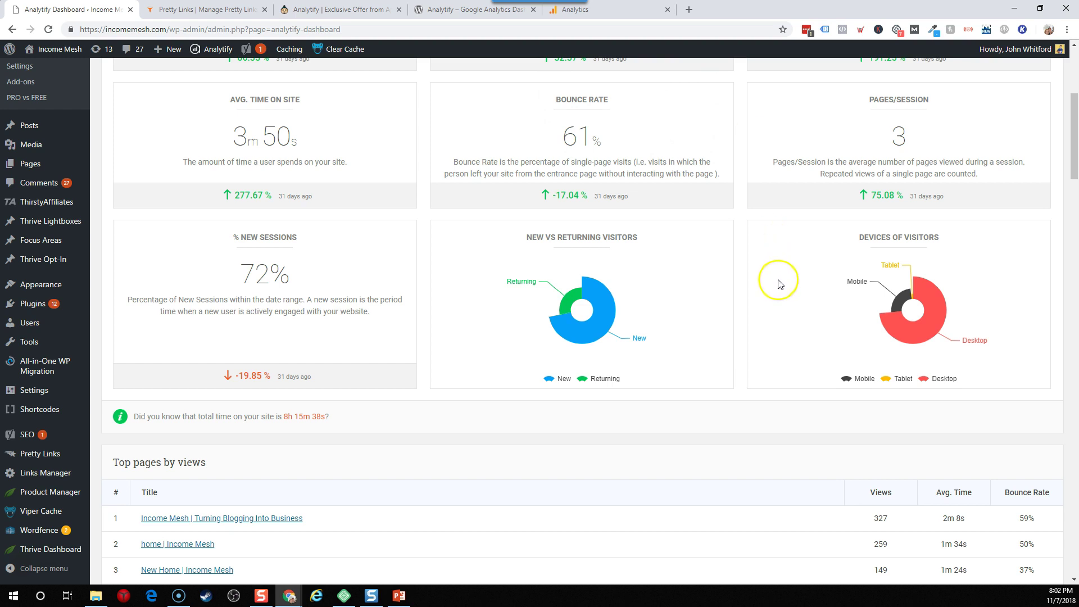
scroll(778, 284, "down", 2)
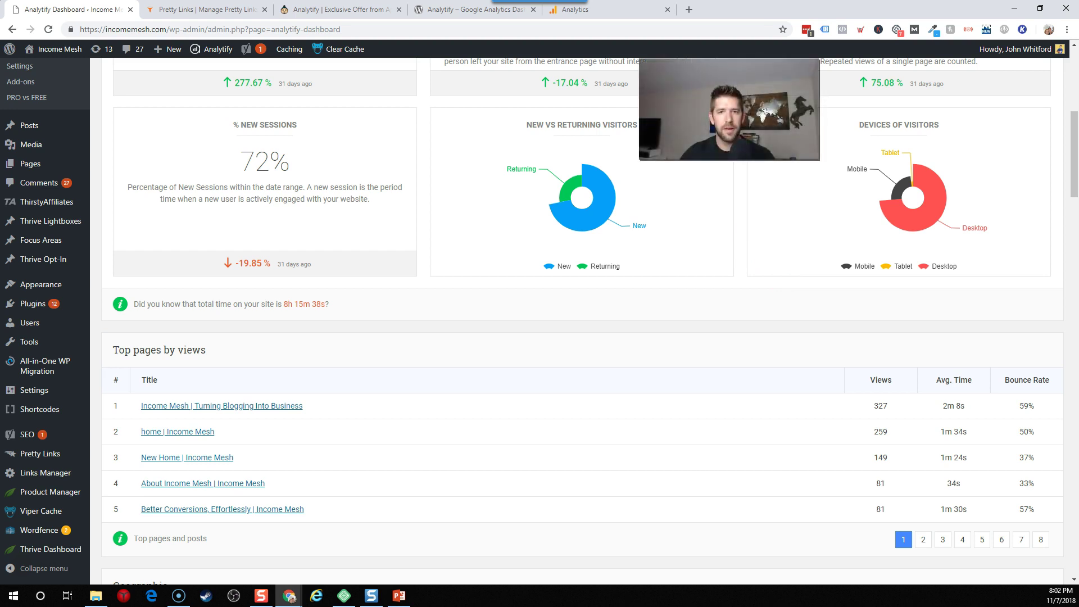
scroll(600, 303, "down", 1)
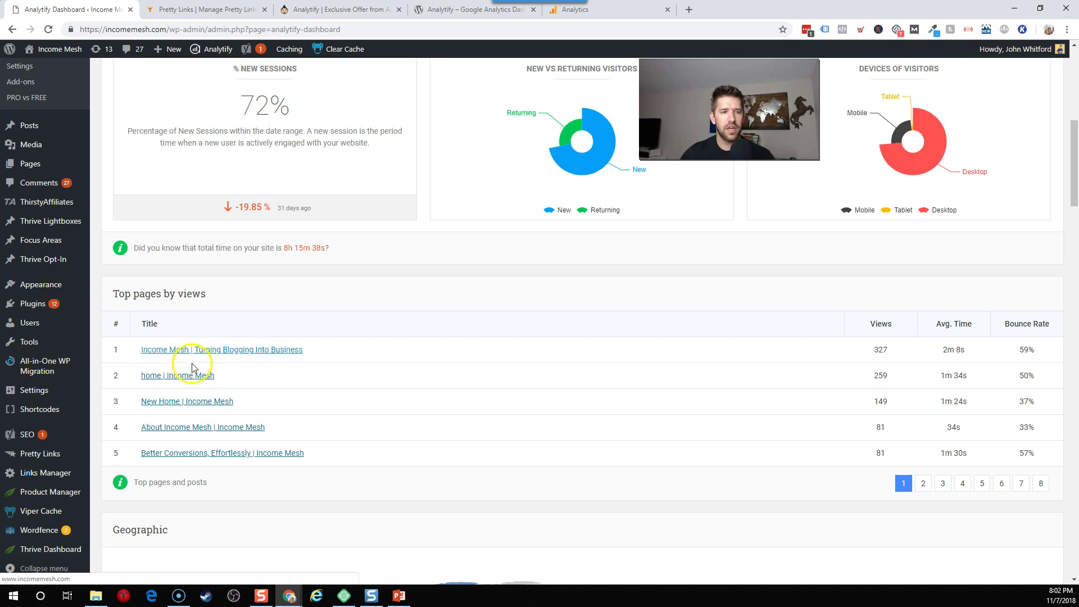
scroll(402, 417, "down", 6)
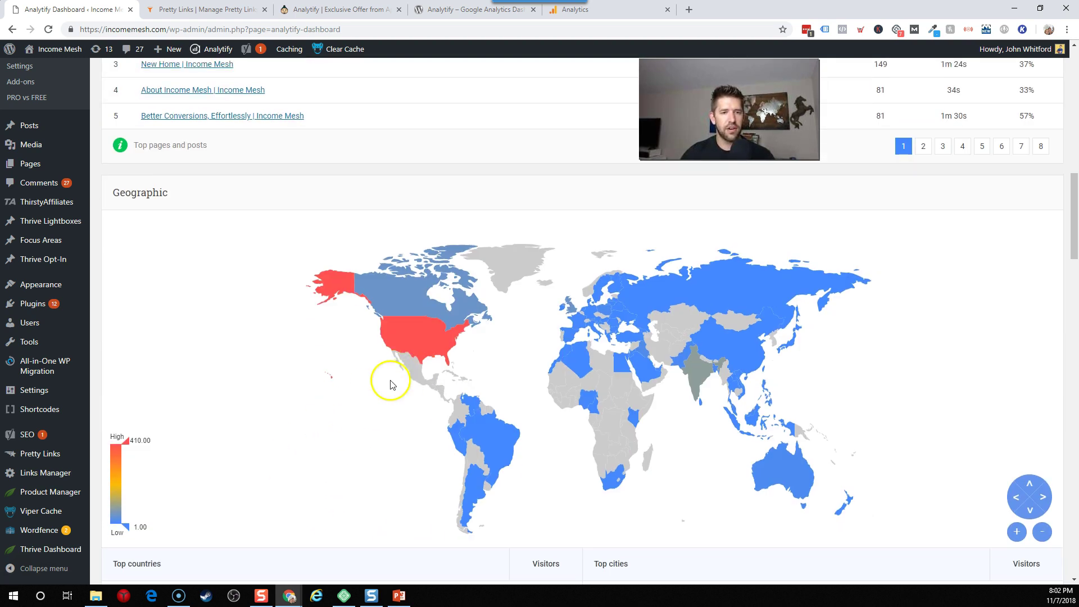
scroll(602, 416, "down", 9)
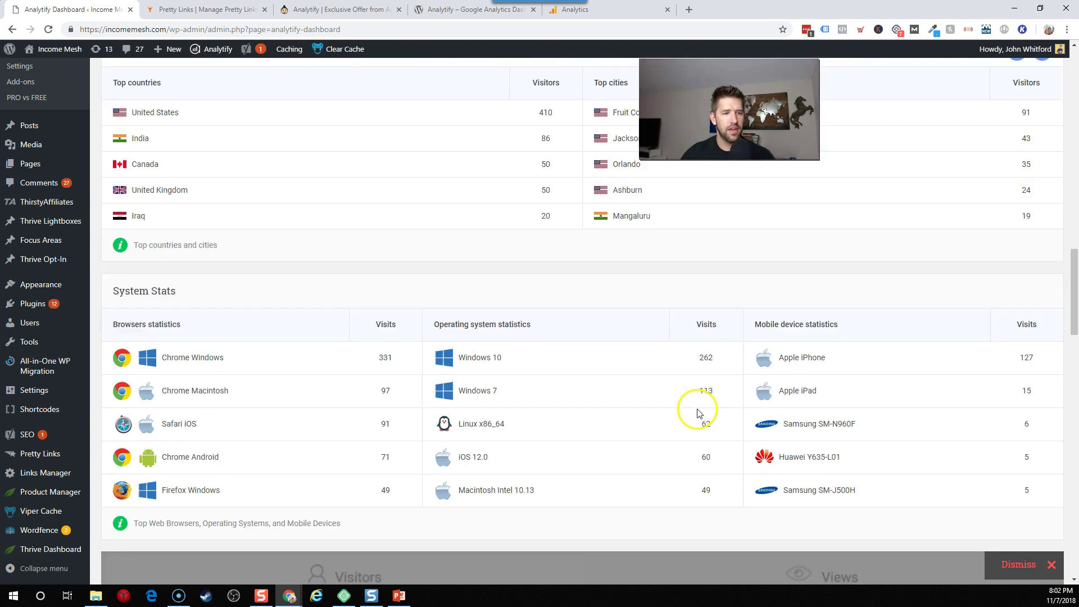
scroll(698, 412, "down", 2)
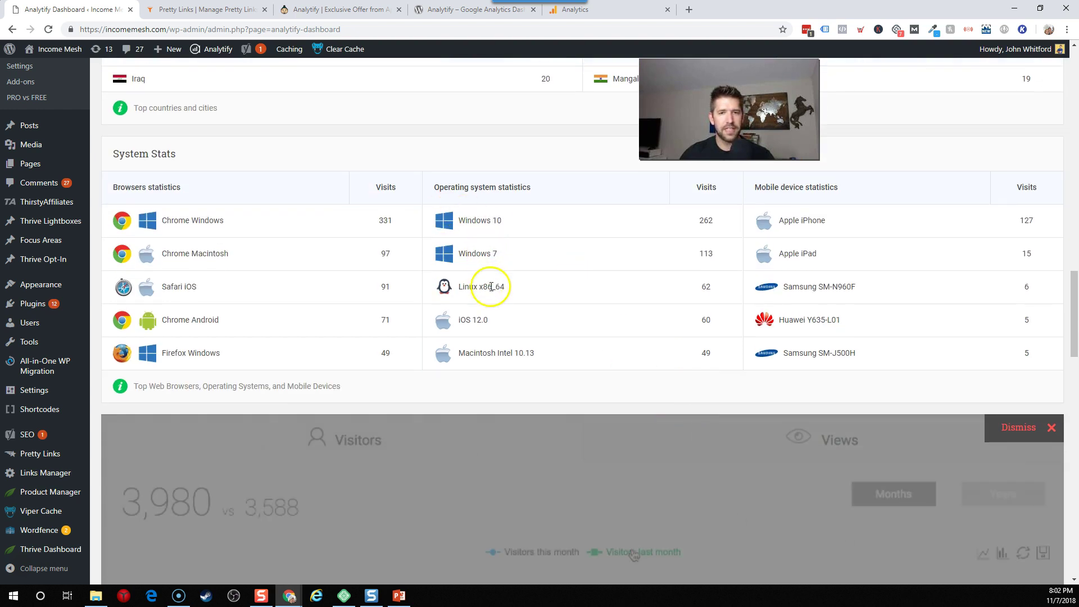
scroll(528, 287, "down", 4)
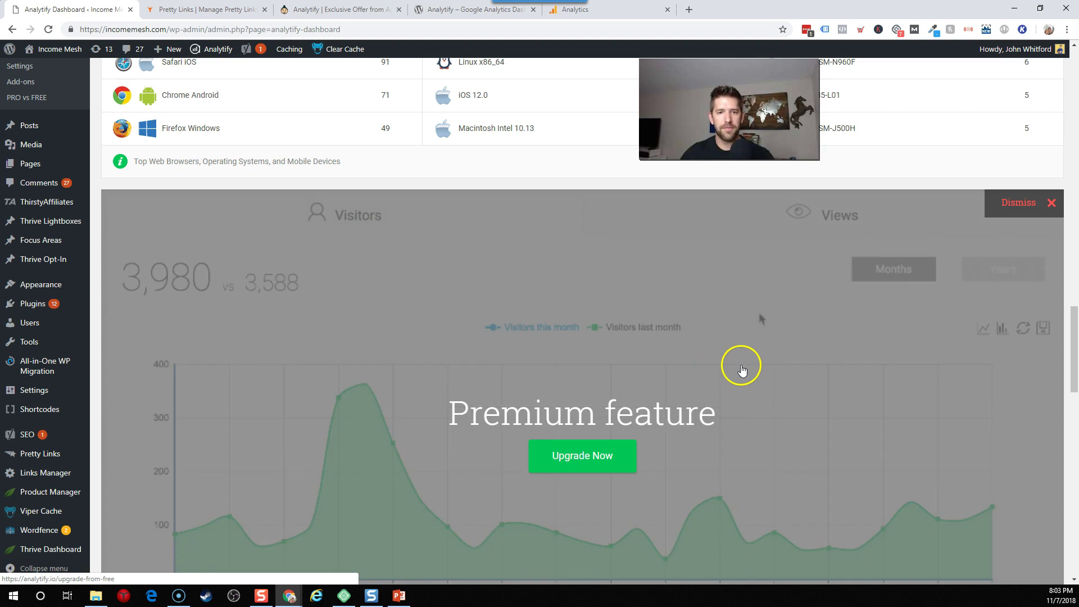
scroll(742, 370, "down", 1)
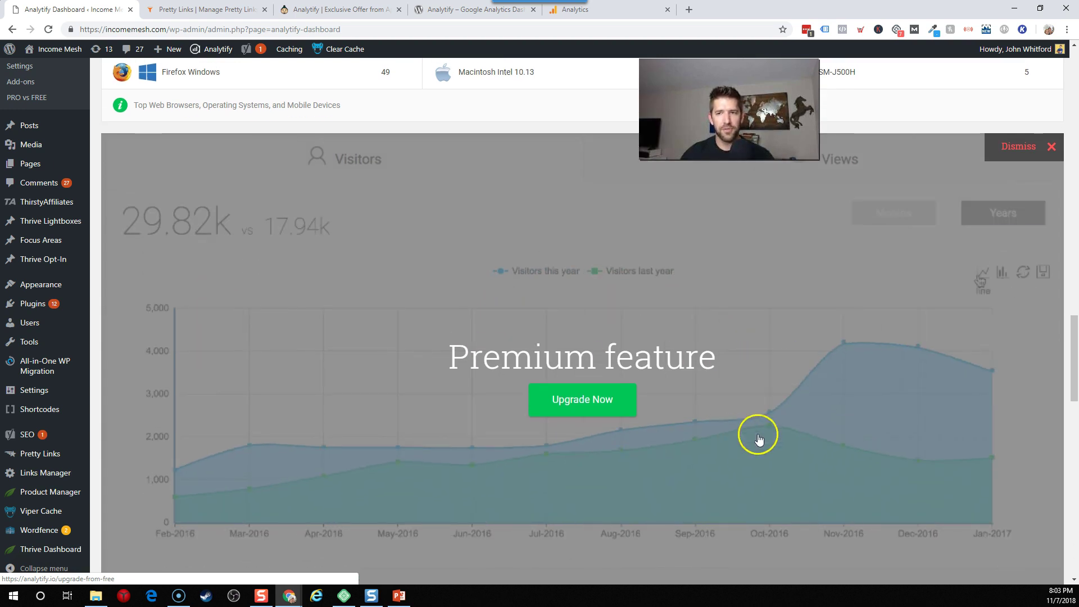
scroll(758, 437, "down", 6)
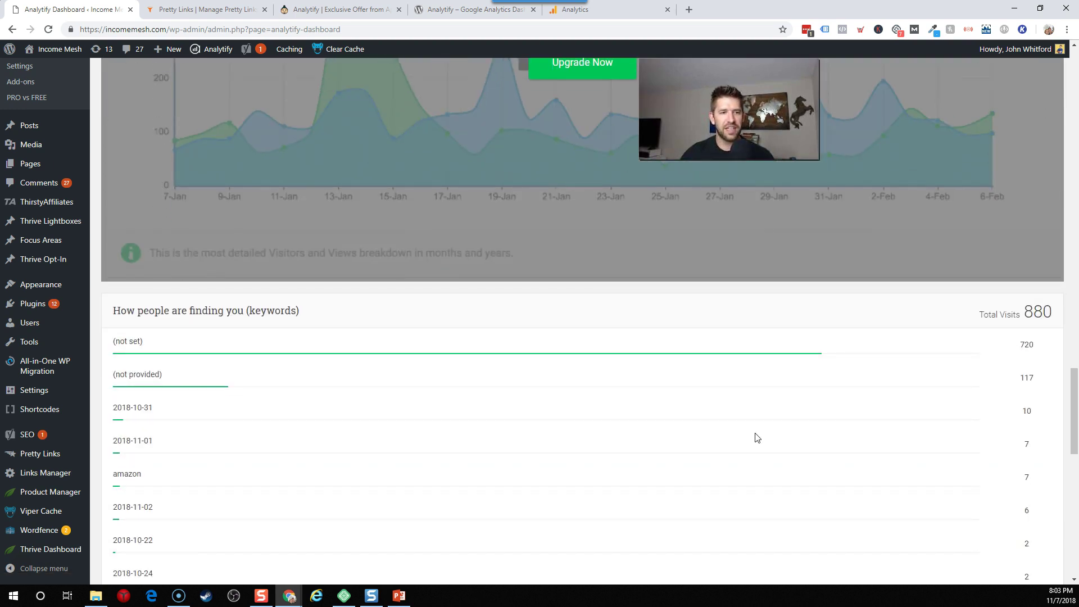
scroll(756, 438, "up", 5)
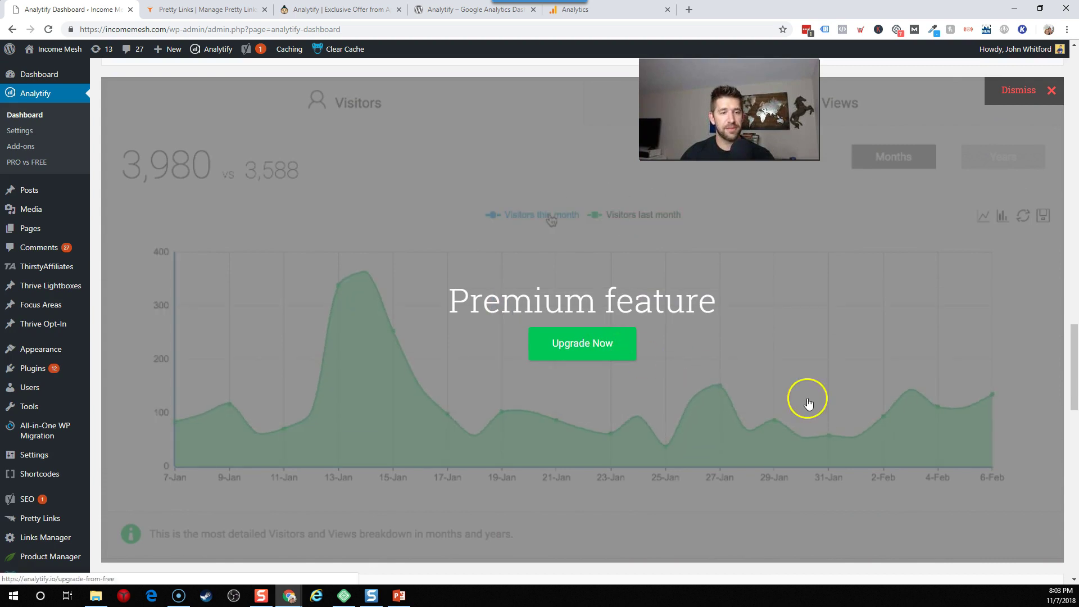
scroll(808, 403, "down", 5)
scroll(793, 397, "down", 1)
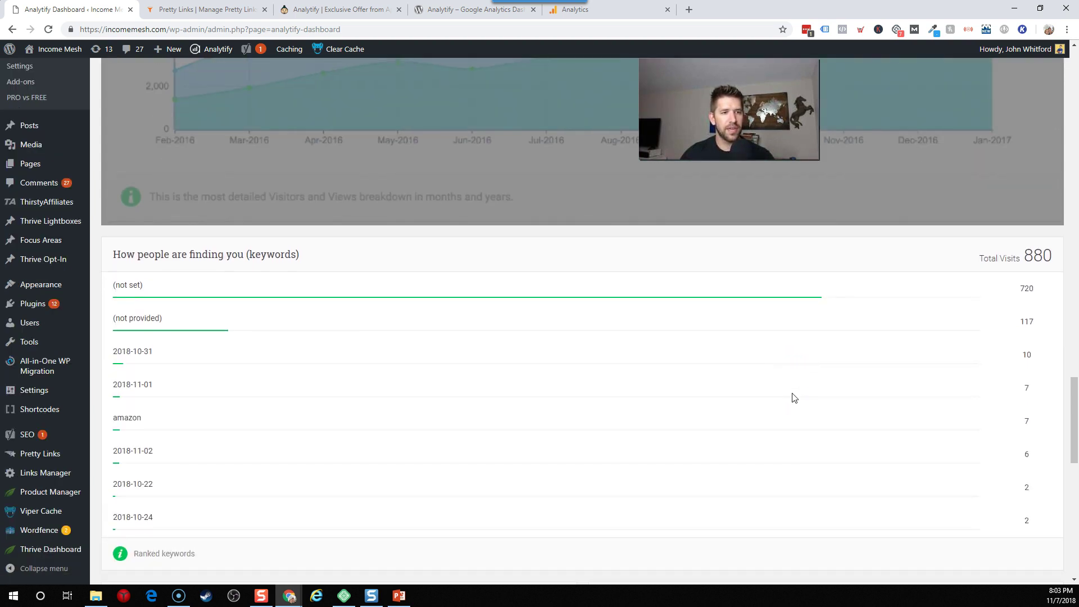
scroll(793, 397, "down", 1)
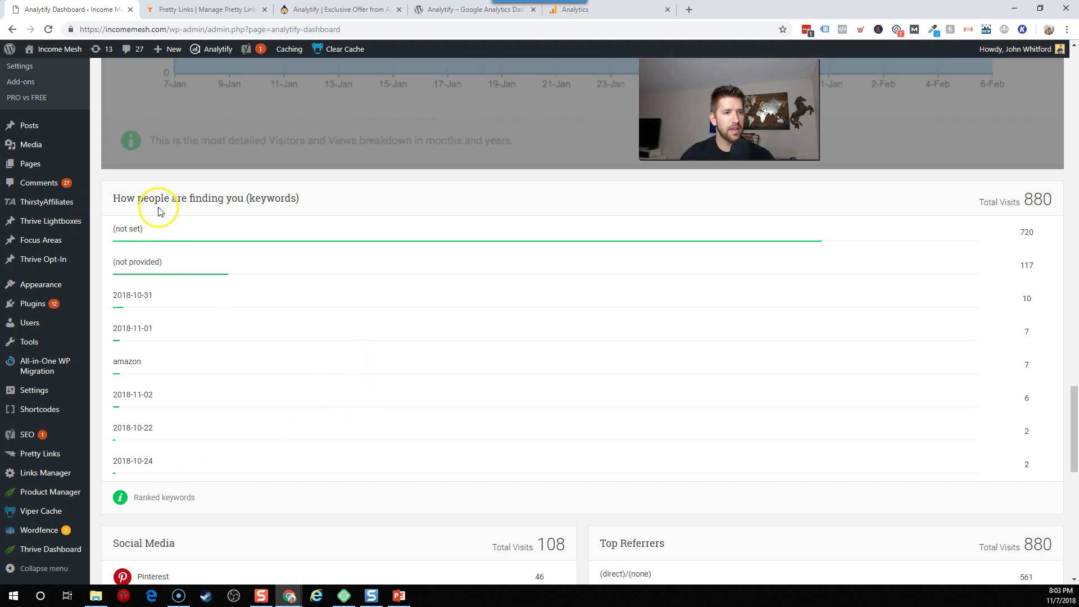
scroll(377, 271, "down", 6)
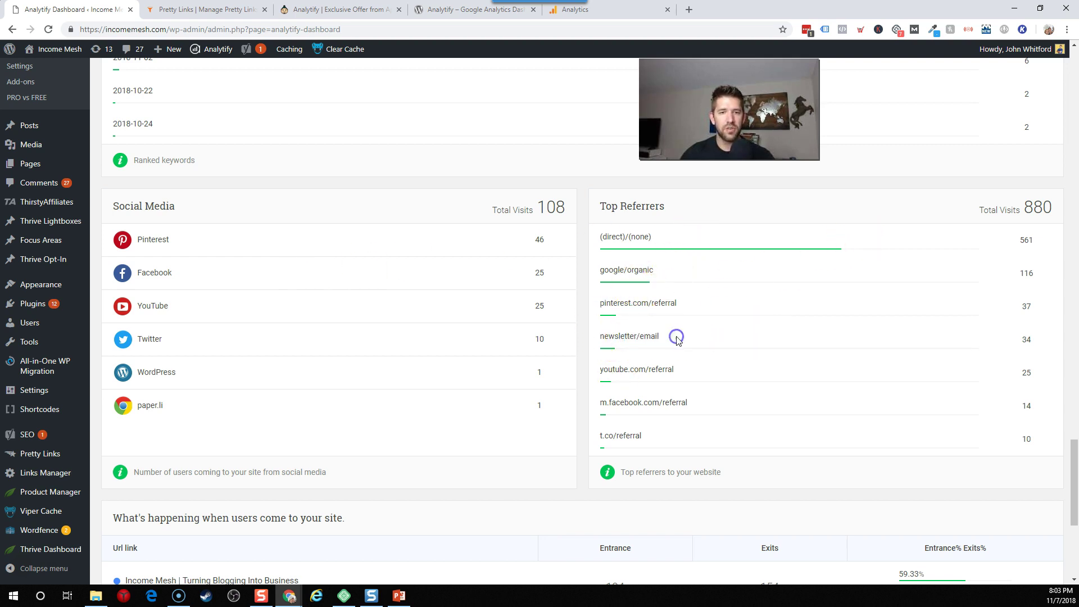
scroll(689, 332, "down", 4)
scroll(688, 332, "down", 2)
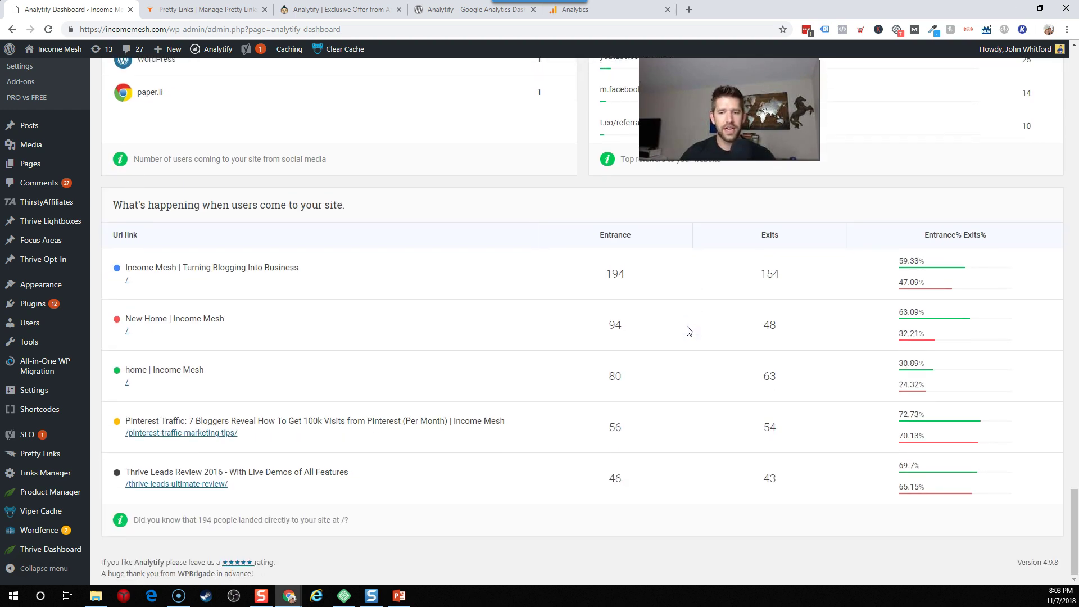
scroll(687, 336, "up", 11)
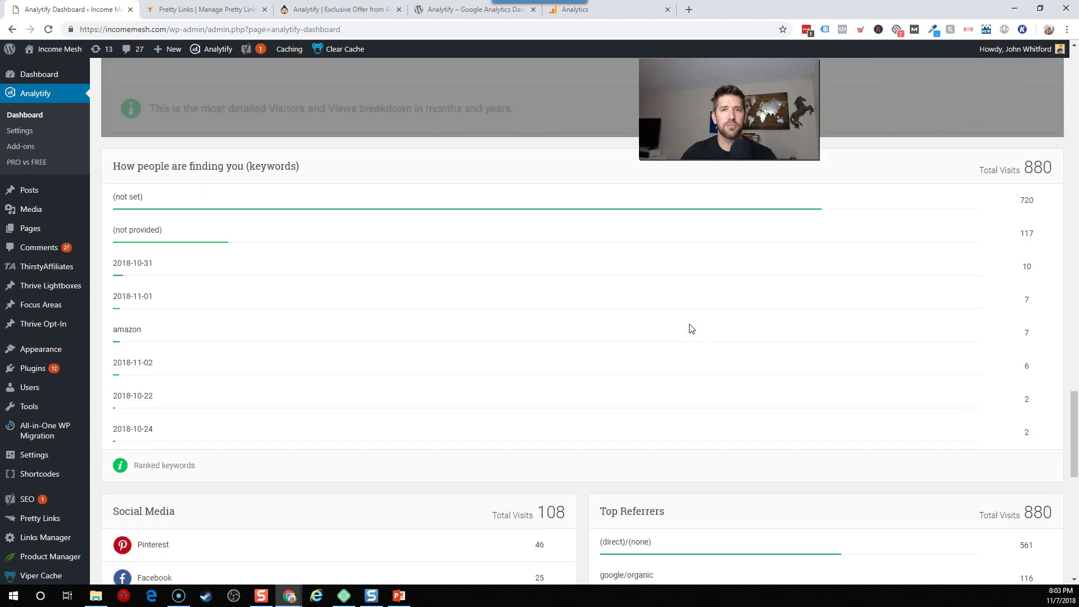
left_click(610, 10)
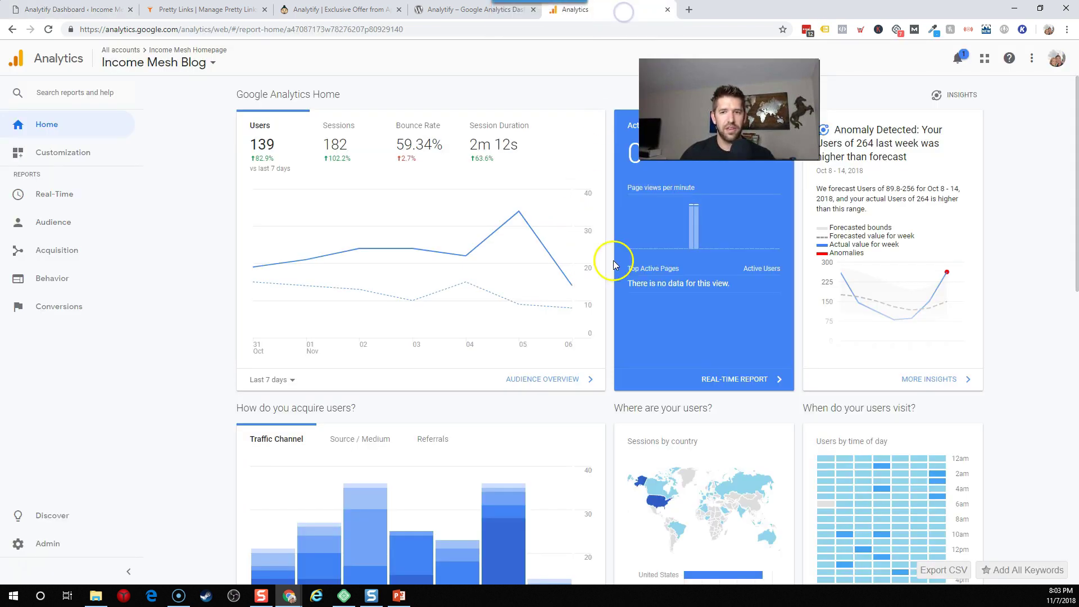
scroll(802, 335, "down", 5)
scroll(802, 335, "up", 4)
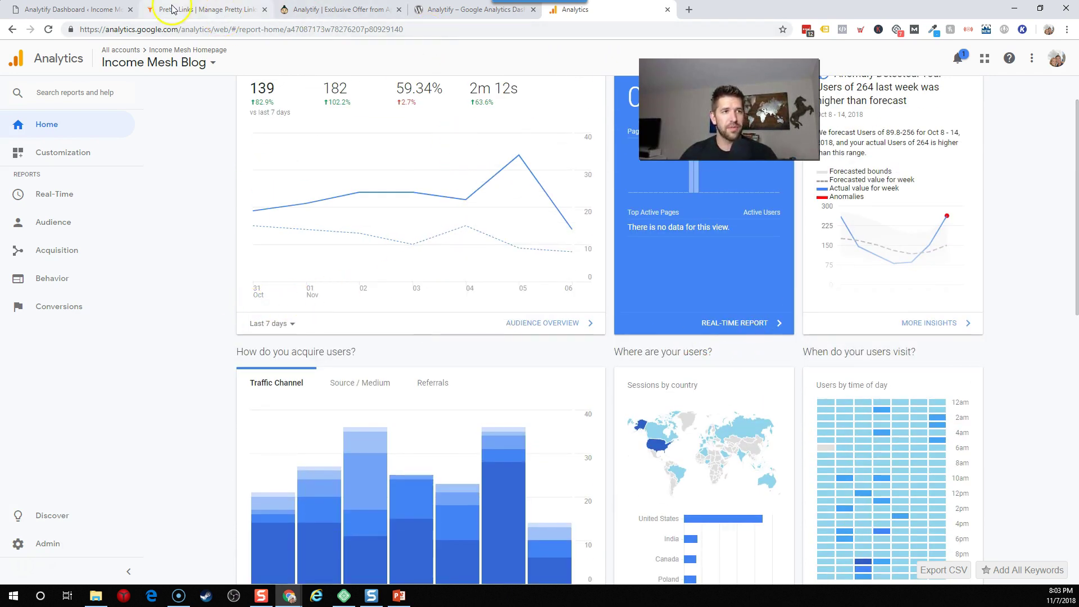
left_click(80, 11)
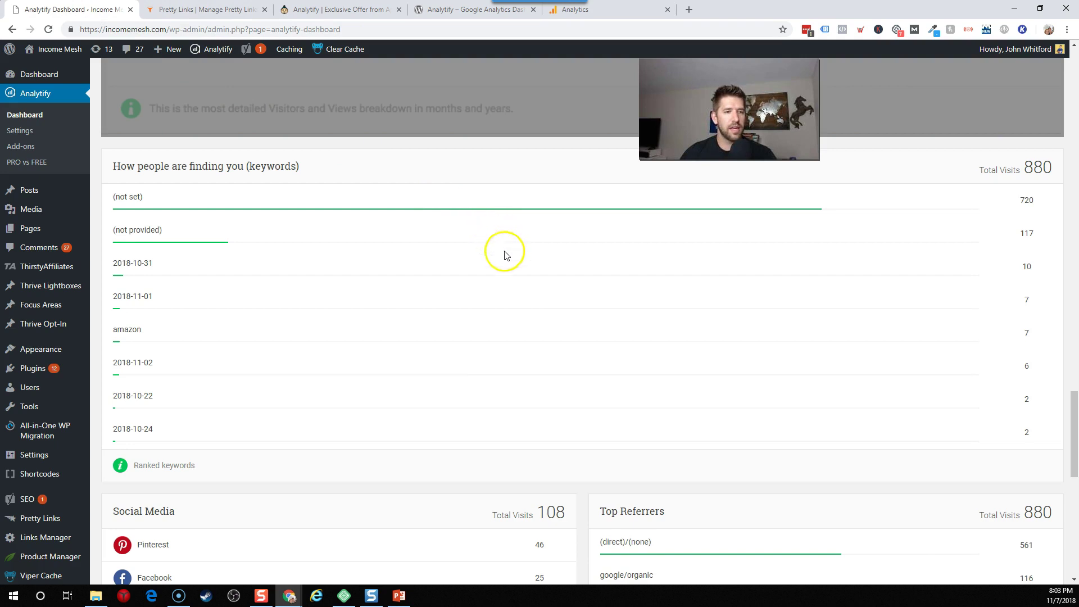
Open Analytify's PRO vs FREE feature comparison page and review it
scroll(523, 287, "up", 5)
scroll(535, 304, "up", 6)
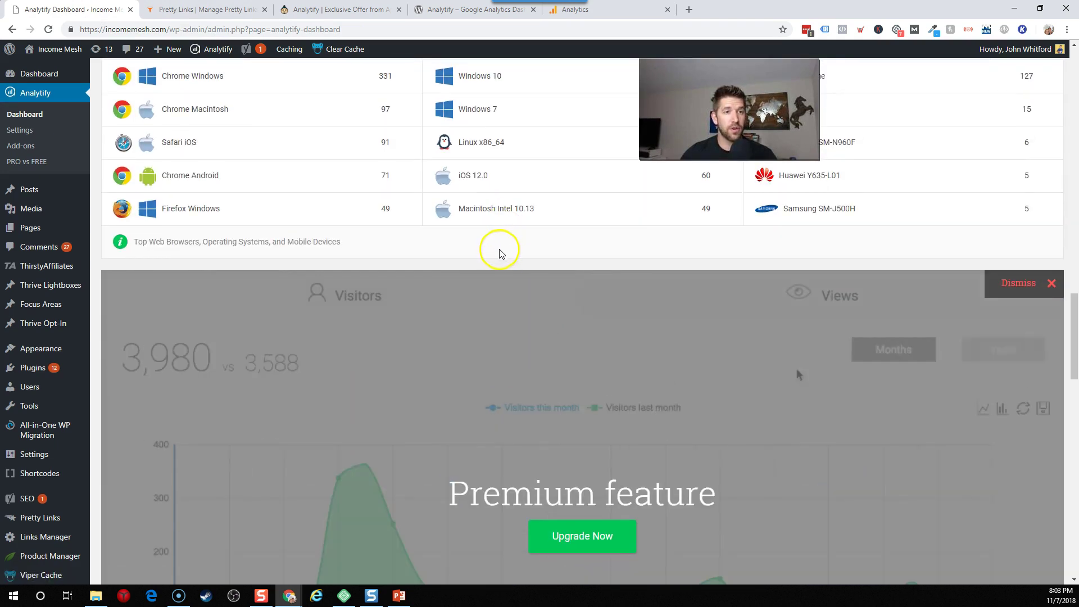
scroll(499, 250, "up", 5)
scroll(492, 269, "up", 10)
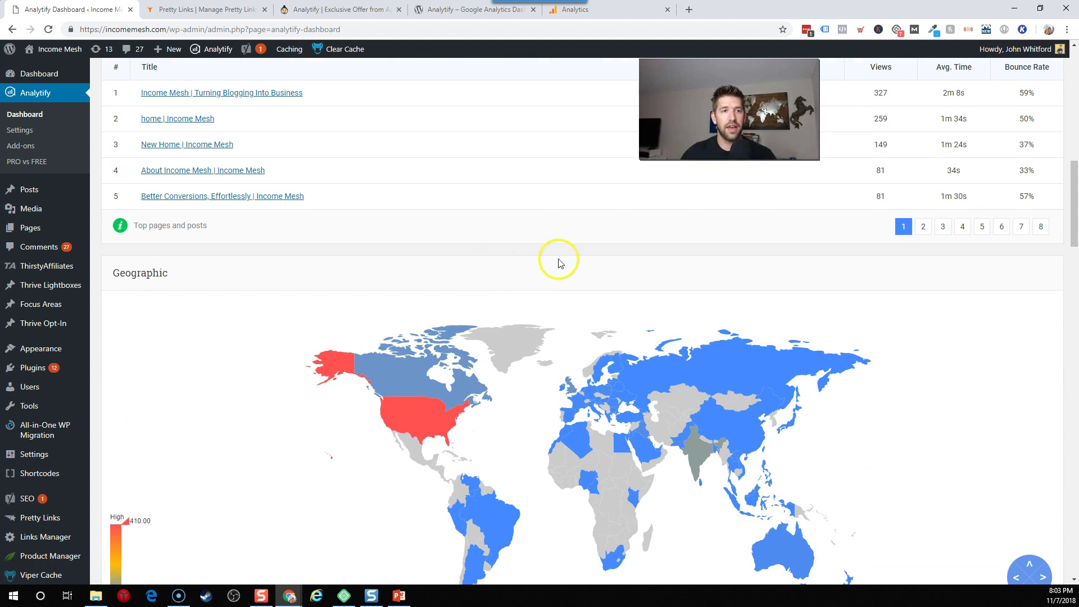
scroll(559, 262, "up", 4)
scroll(556, 265, "up", 4)
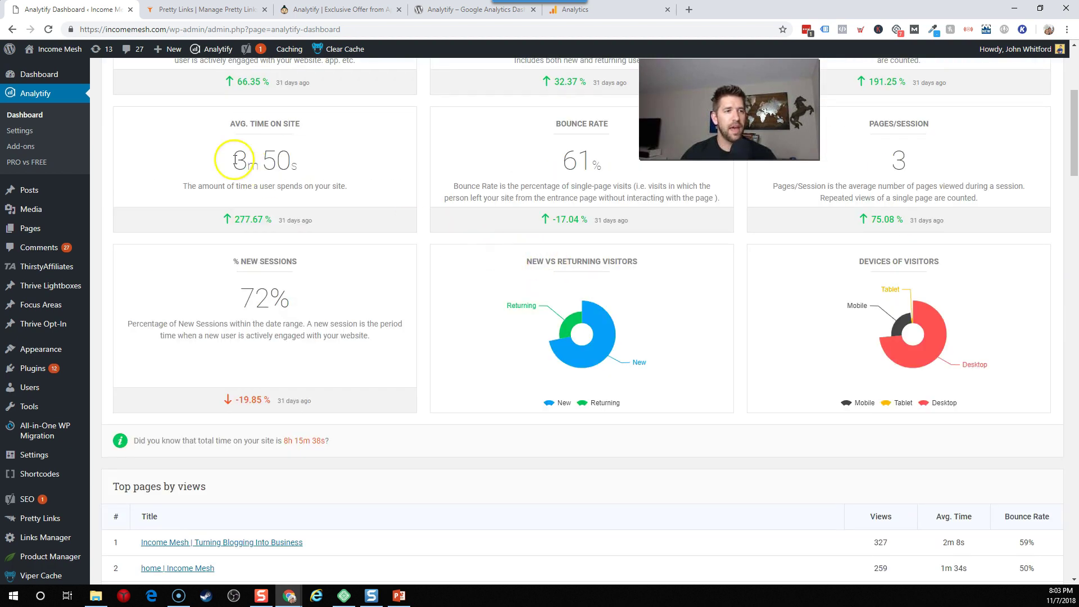
left_click(26, 169)
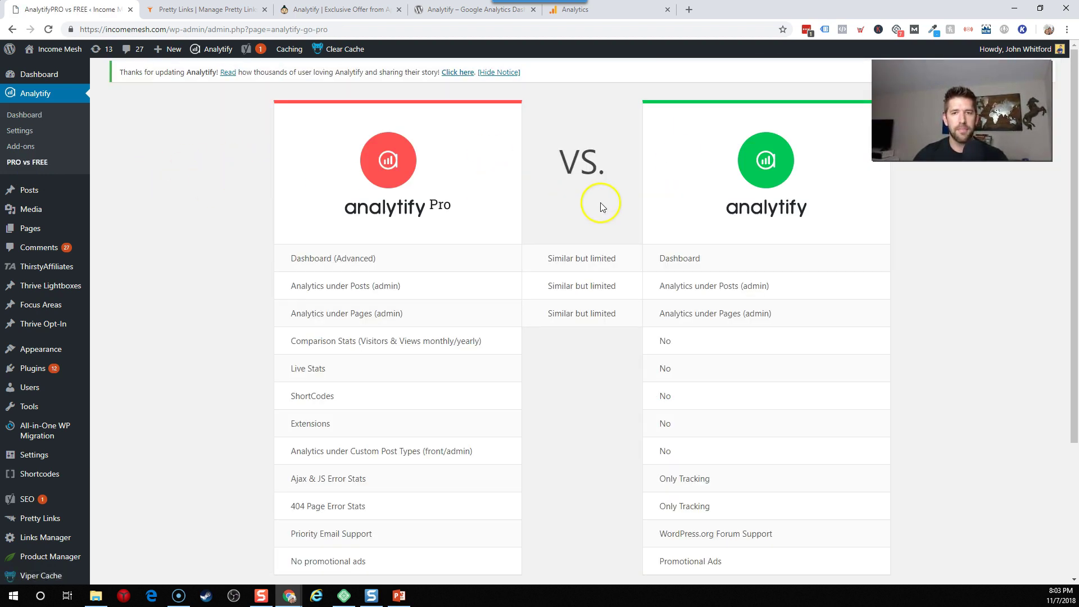
scroll(595, 200, "down", 2)
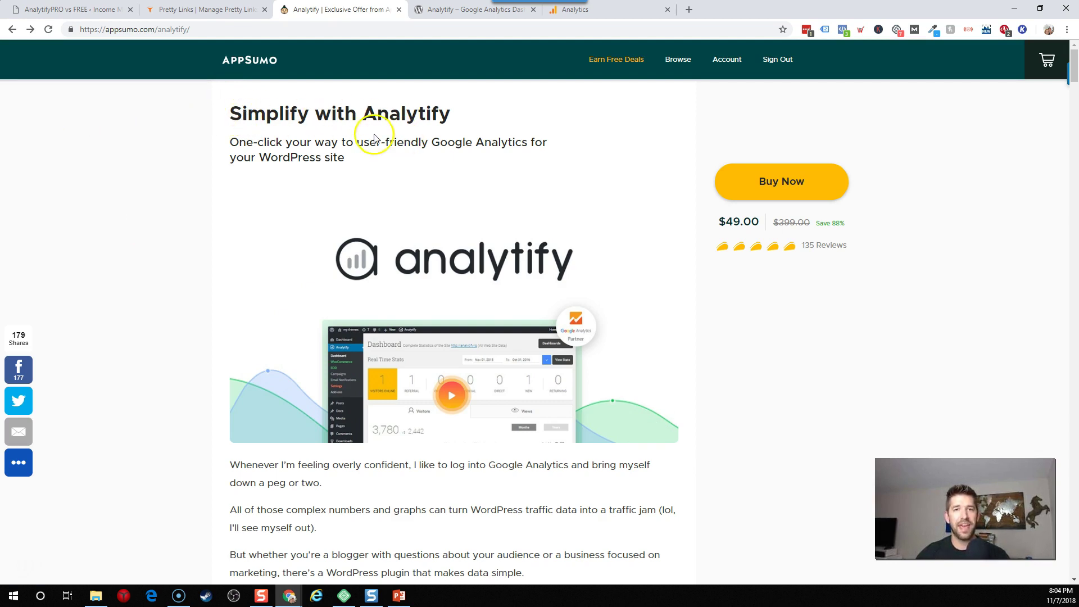
Review the AppSumo Analytify bundle list, including the WooCommerce add-on, and buy the deal
scroll(586, 220, "down", 3)
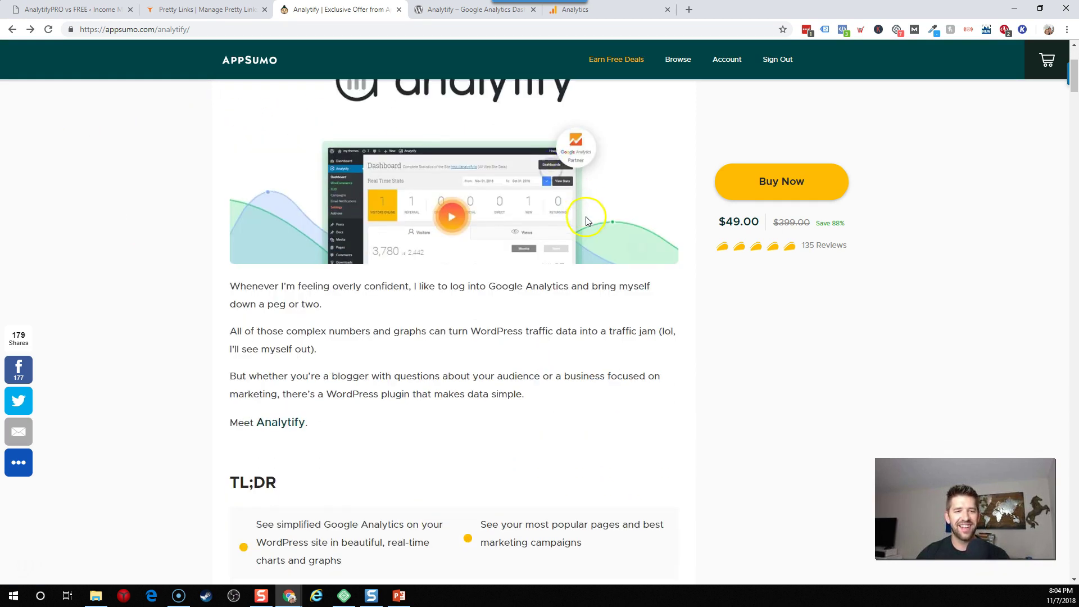
scroll(586, 221, "down", 20)
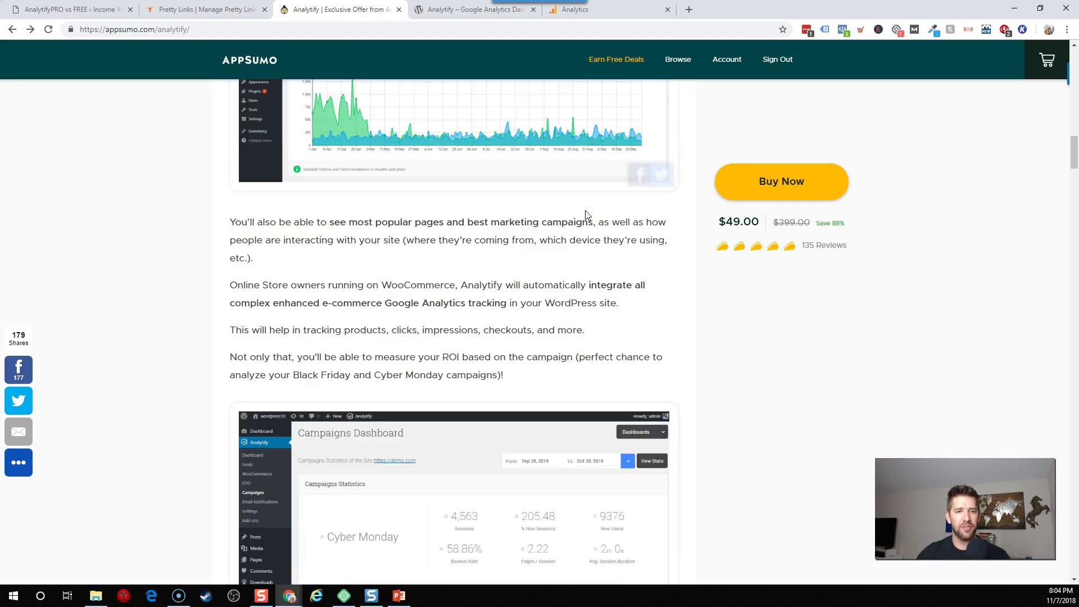
scroll(587, 216, "down", 9)
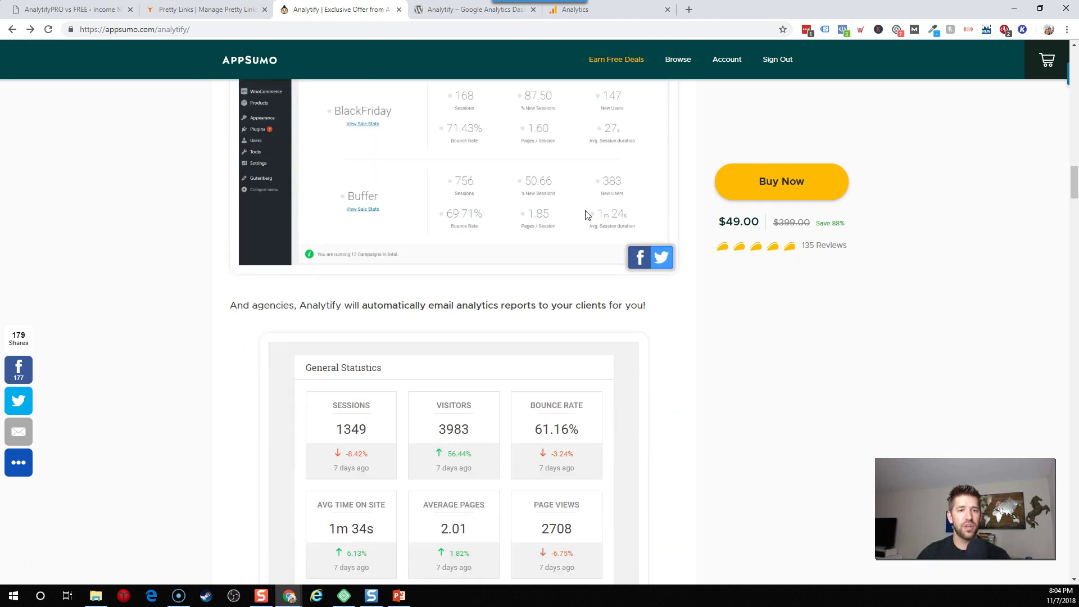
scroll(587, 216, "down", 10)
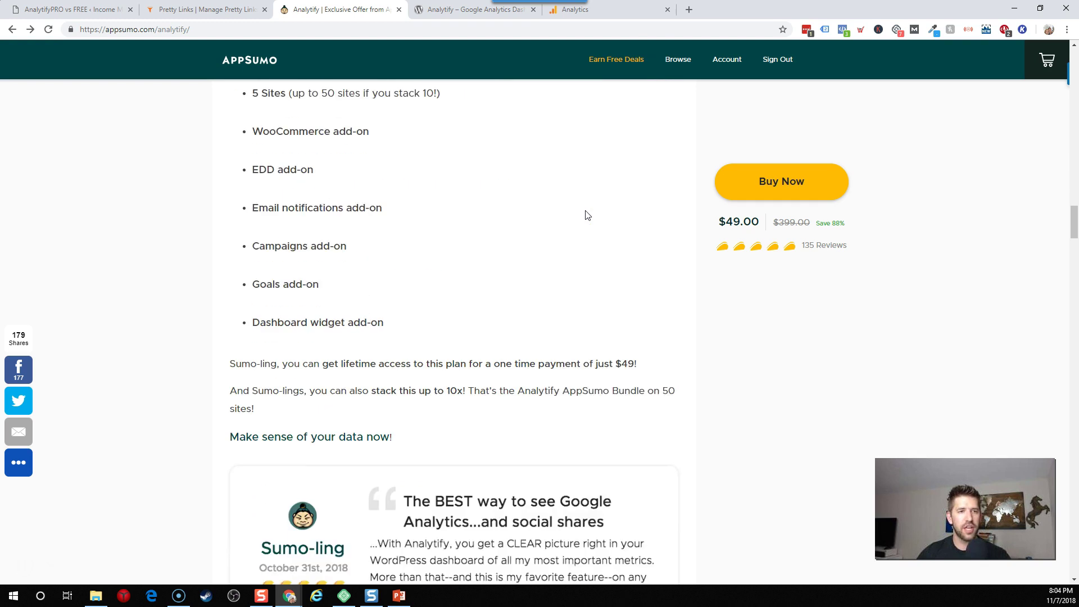
scroll(585, 213, "up", 3)
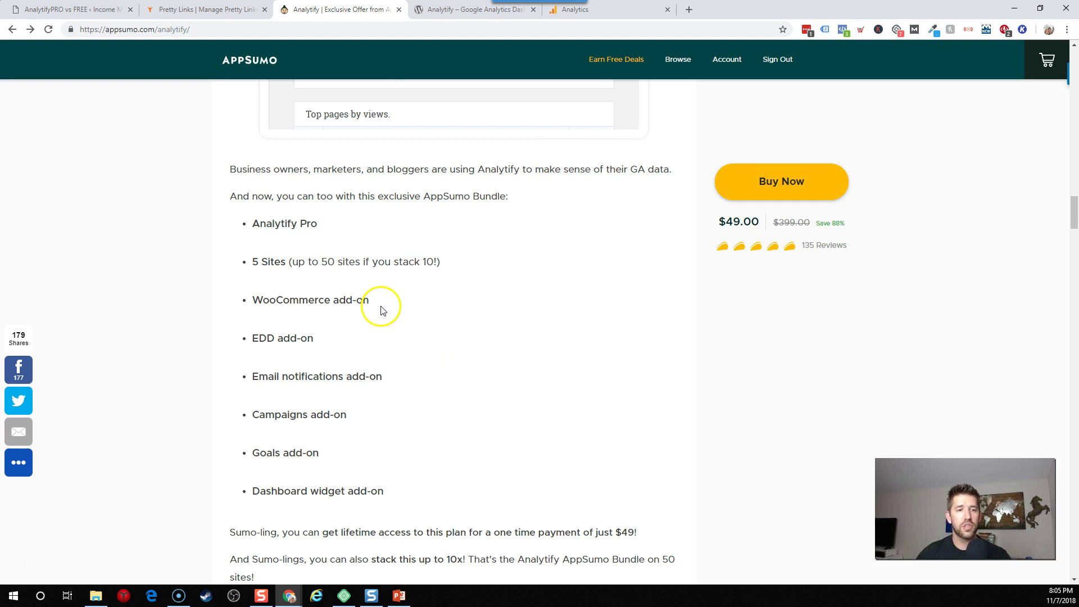
left_click_drag(370, 305, 254, 309)
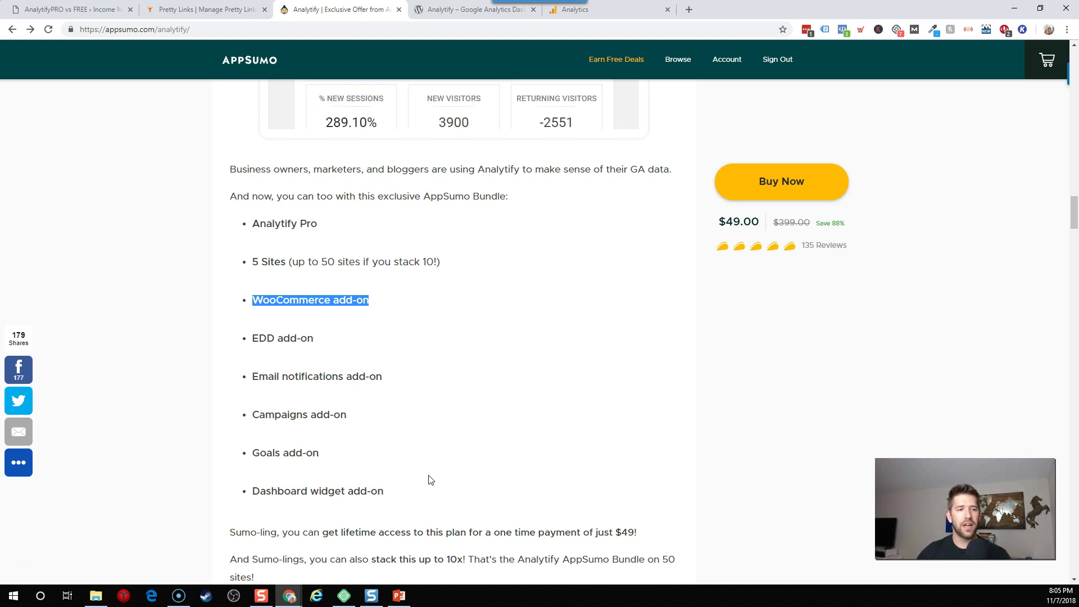
left_click(471, 426)
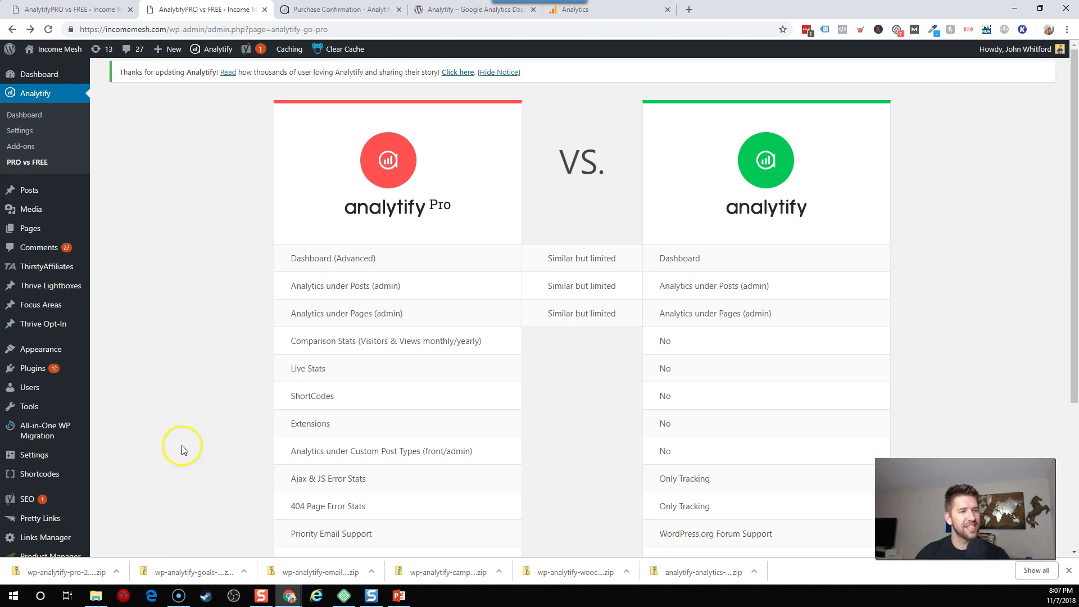
Go to Plugins > Add New and reveal the Upload Plugin area
mouse_move(33, 368)
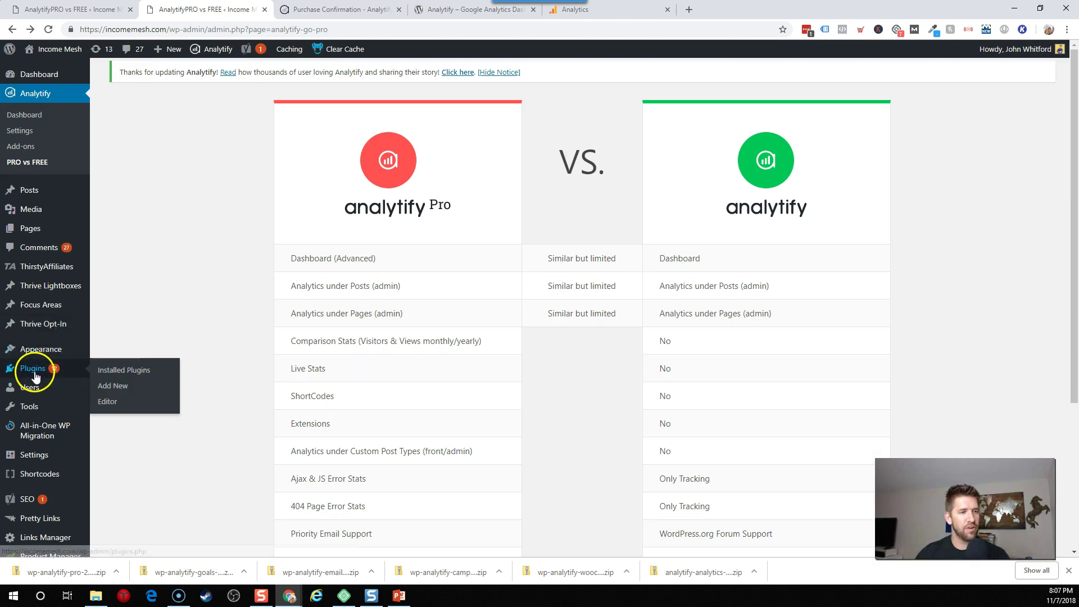
left_click(115, 386)
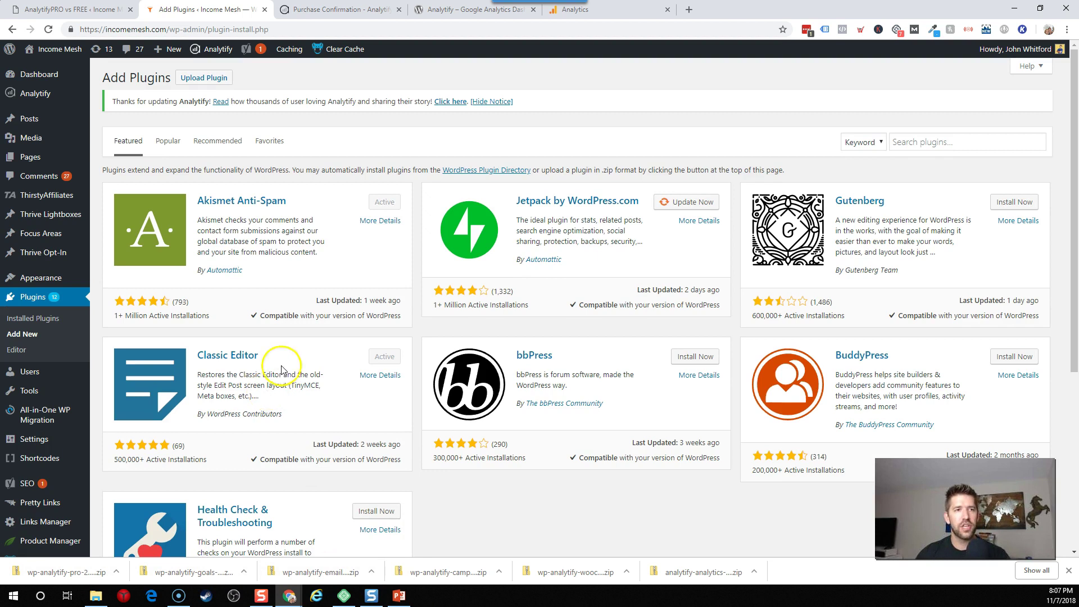
left_click(204, 77)
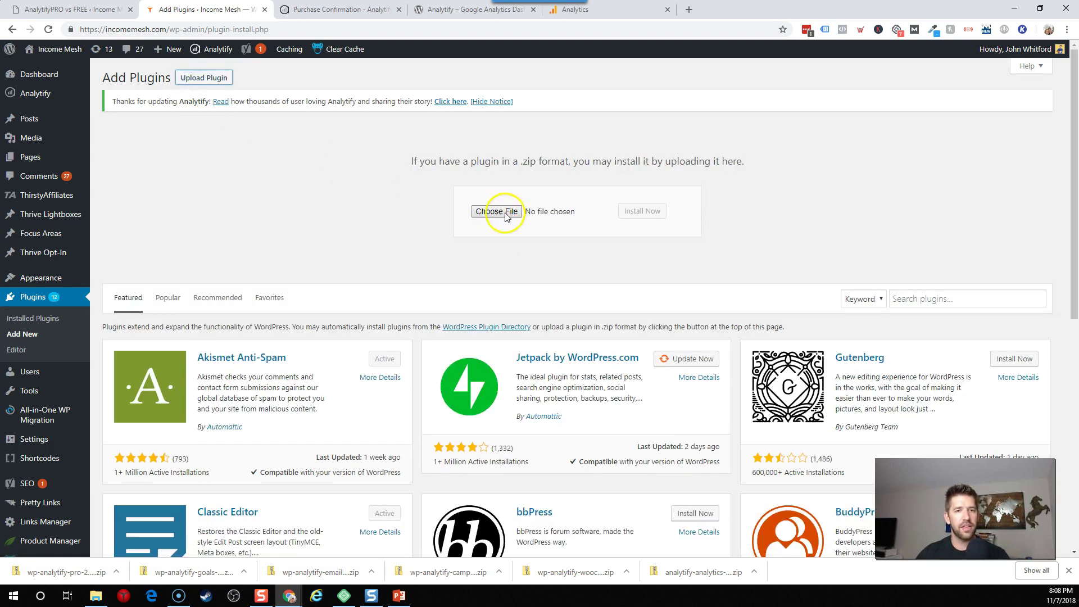
Drop the Analytify Pro 2.0.21 zip onto the upload form and install it
left_click(505, 214)
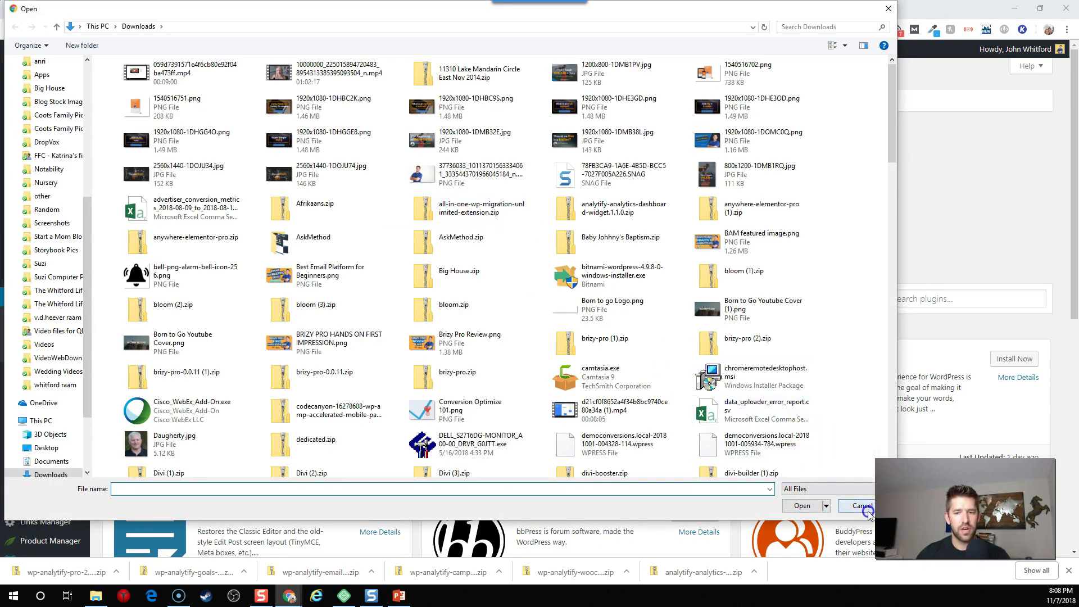
left_click(868, 512)
left_click_drag(90, 573, 494, 207)
left_click(643, 212)
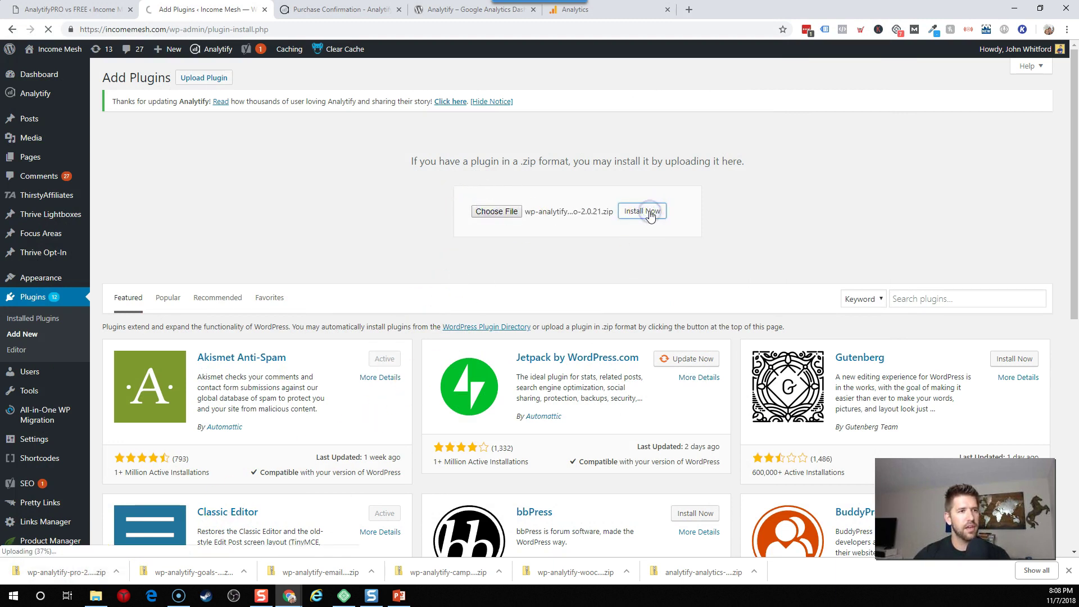
mouse_move(49, 104)
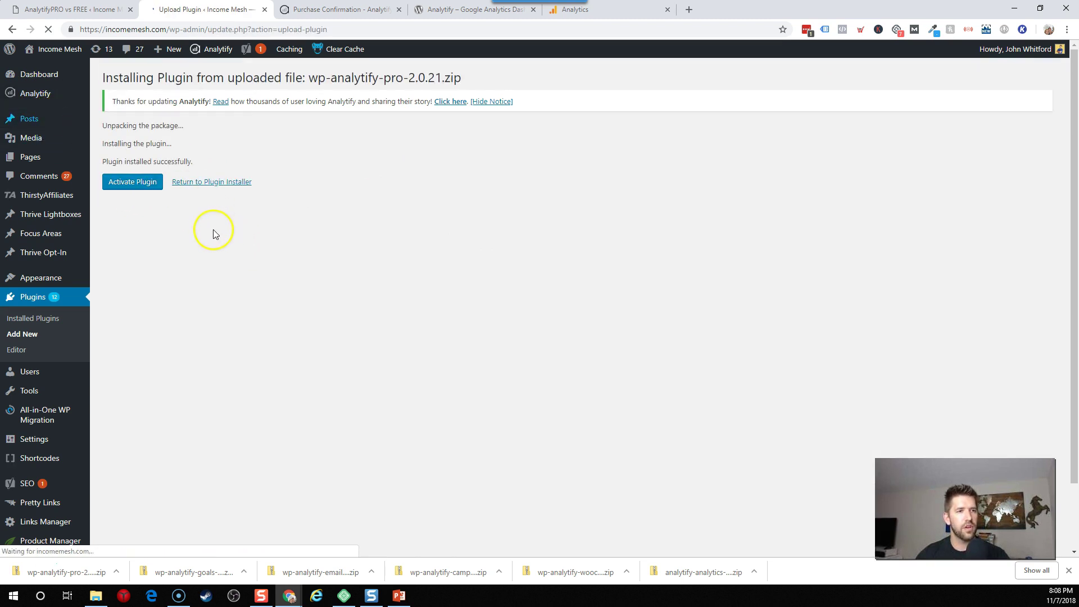
Activate the newly installed Analytify Pro 2.0.21 plugin
left_click(131, 181)
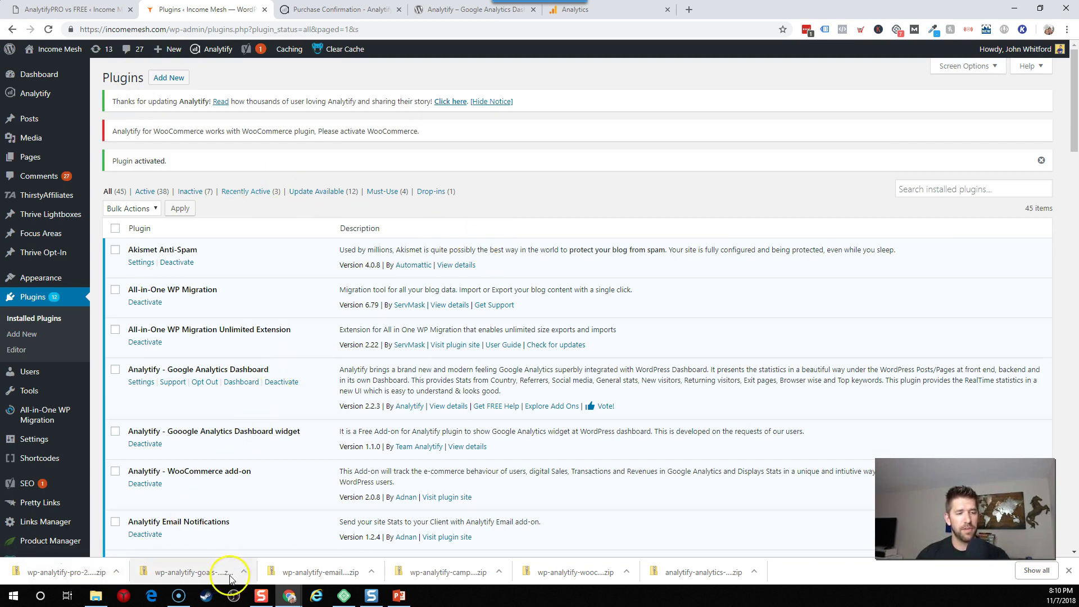
mouse_move(25, 101)
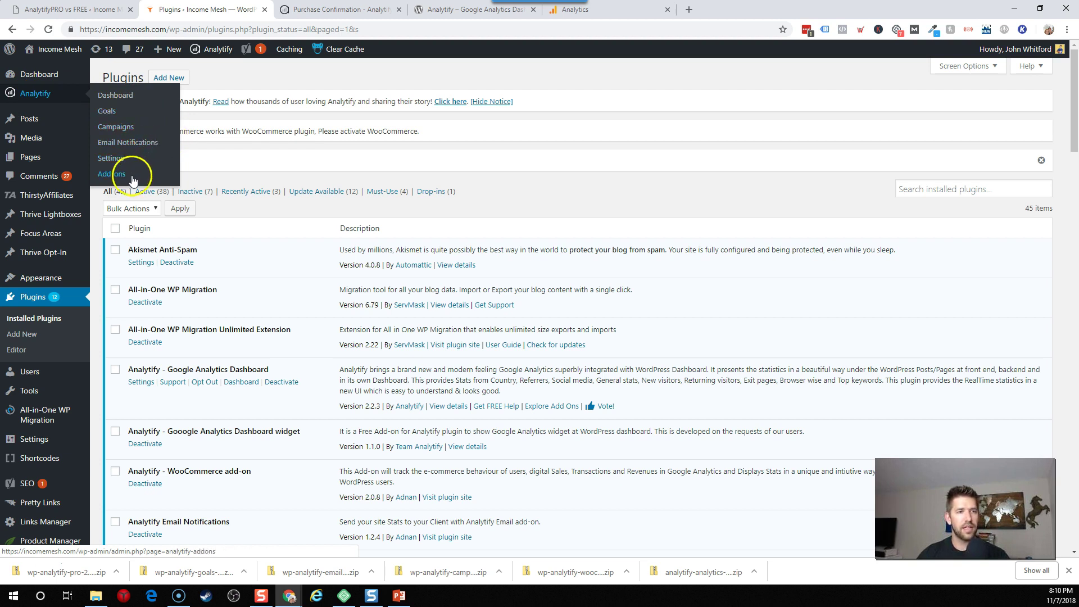
Open the Analytify Dashboard and view the real-time stats and visitor chart
left_click(117, 101)
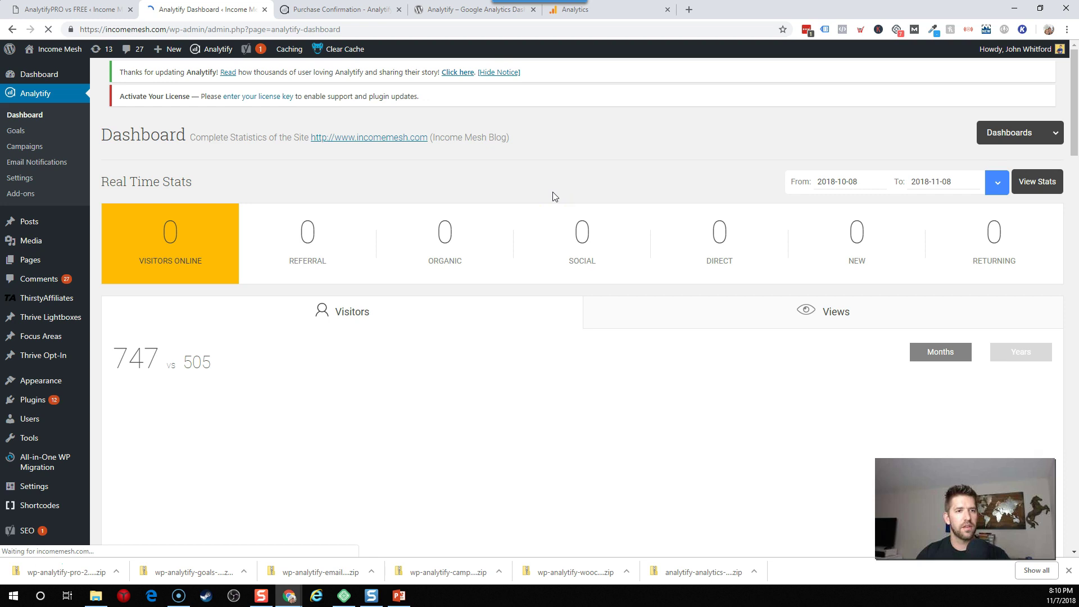
scroll(639, 209, "down", 2)
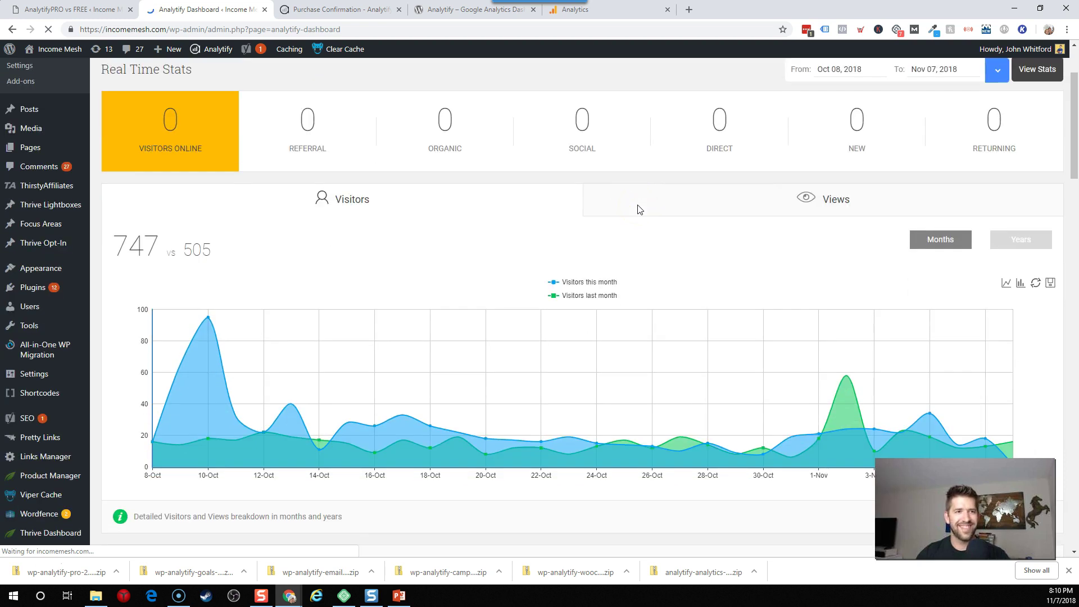
scroll(639, 209, "up", 2)
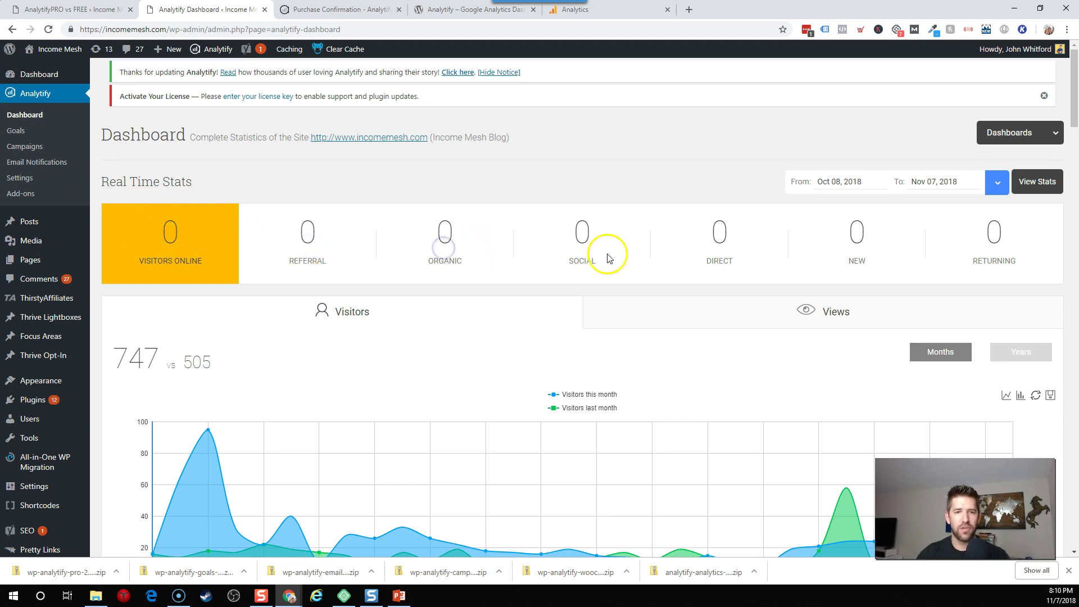
scroll(601, 271, "down", 3)
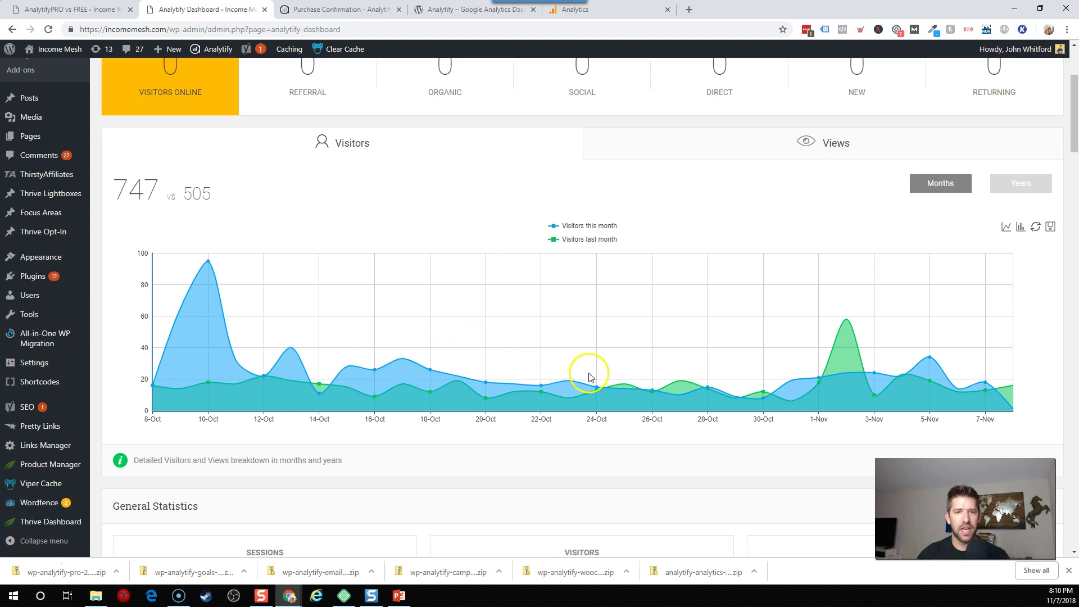
scroll(589, 377, "down", 6)
scroll(510, 357, "down", 5)
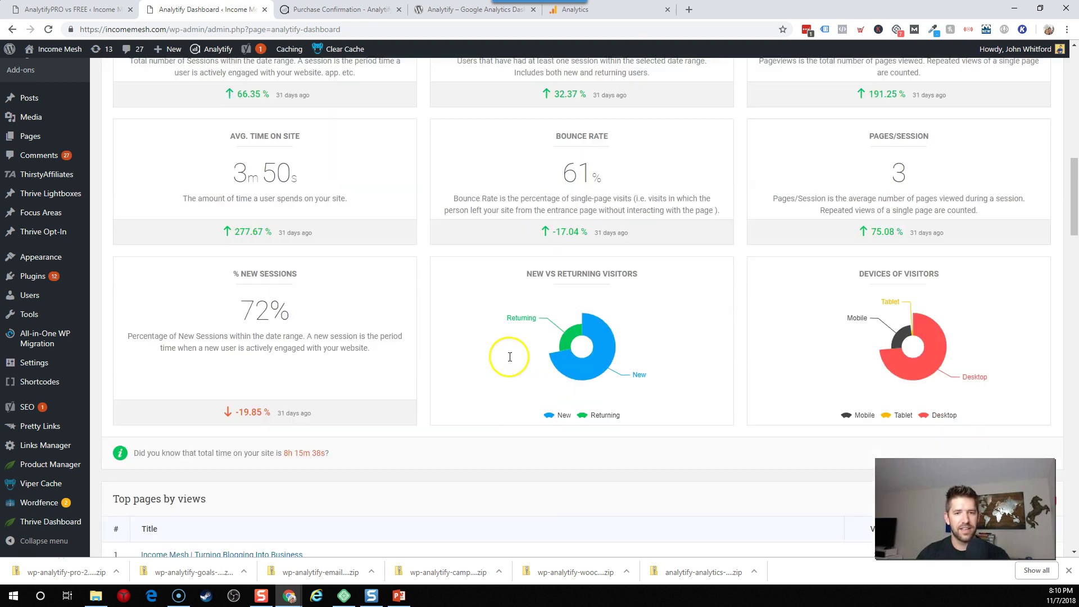
scroll(510, 357, "down", 13)
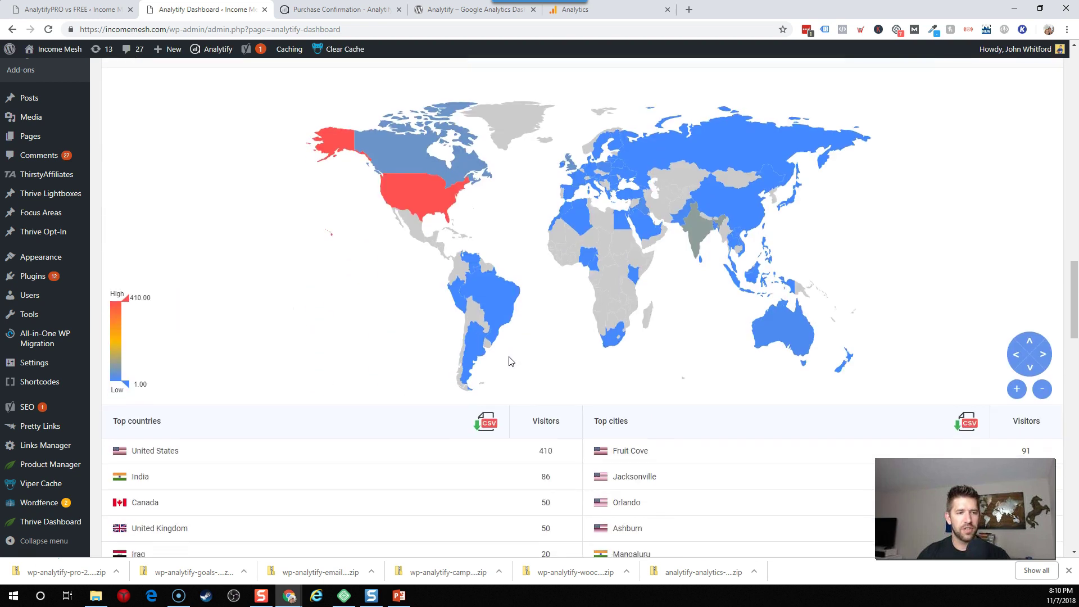
Scroll through the geography, system and traffic statistics, then return to the top
scroll(510, 361, "down", 7)
scroll(269, 304, "down", 4)
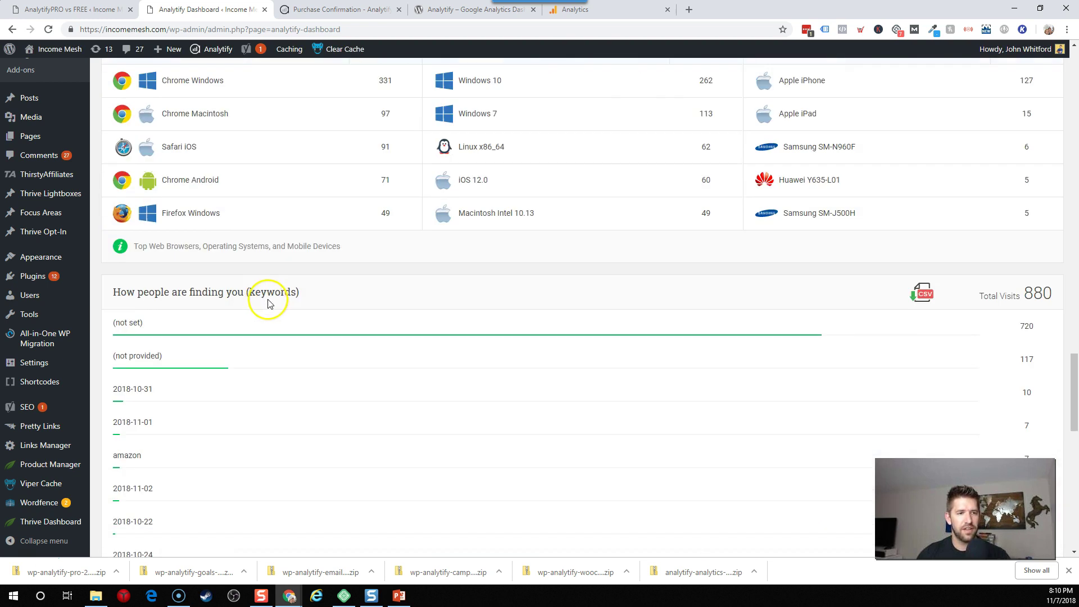
scroll(268, 303, "down", 4)
scroll(306, 303, "down", 7)
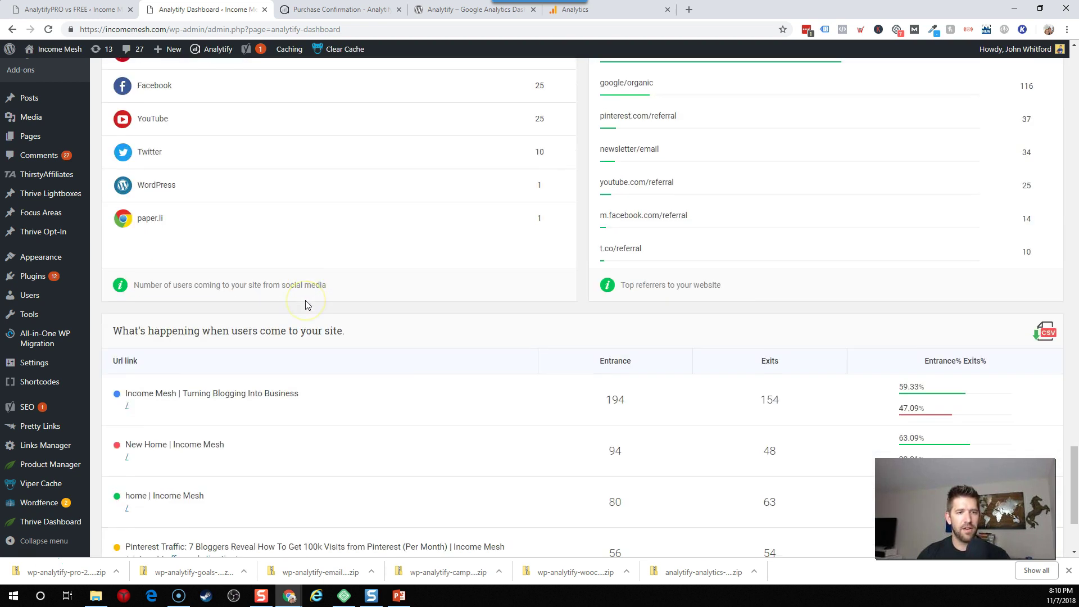
scroll(306, 305, "down", 3)
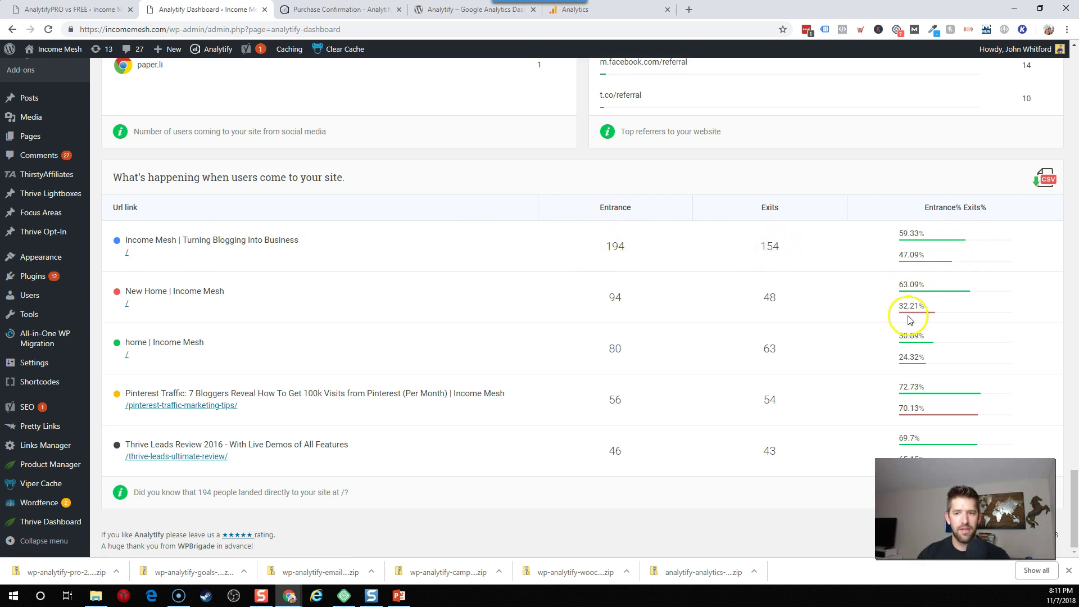
scroll(697, 375, "up", 20)
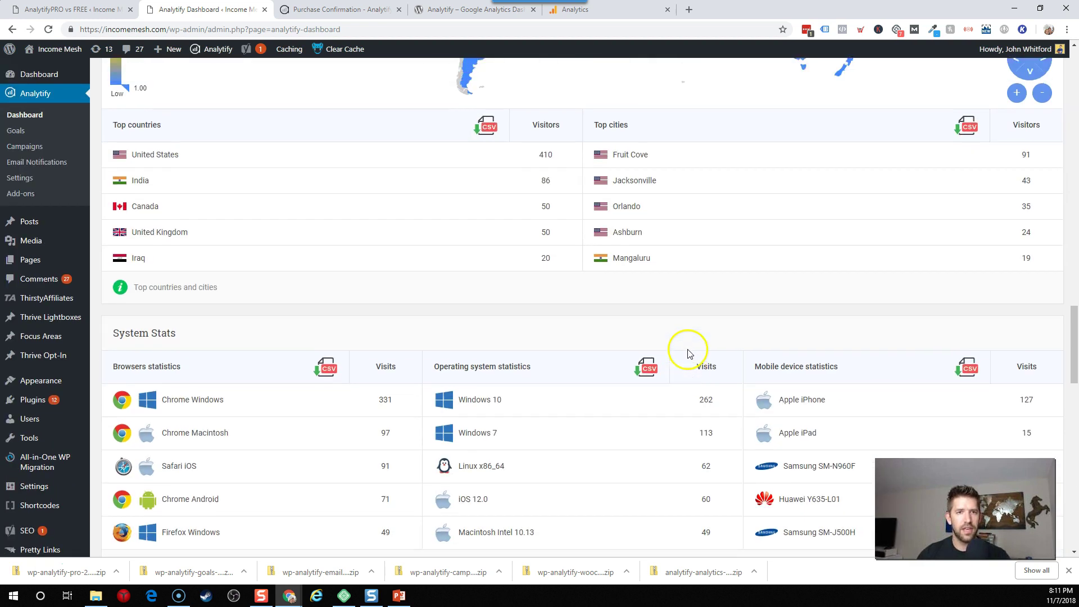
scroll(689, 353, "up", 15)
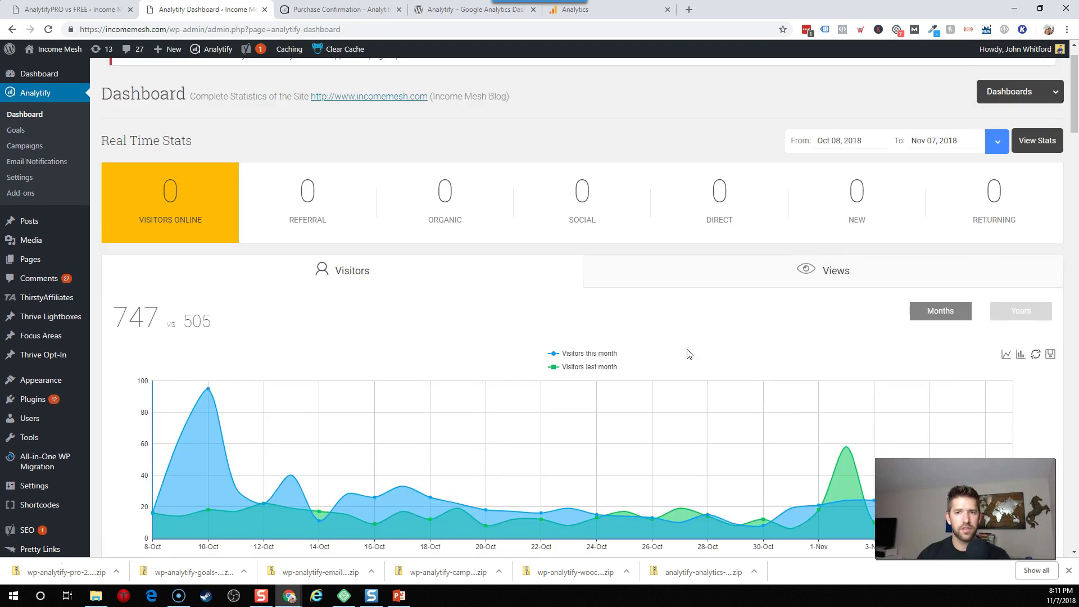
scroll(688, 353, "up", 1)
Choose Campaigns from the Dashboards dropdown and review per-campaign sessions, bounce rate and new users
left_click(1007, 133)
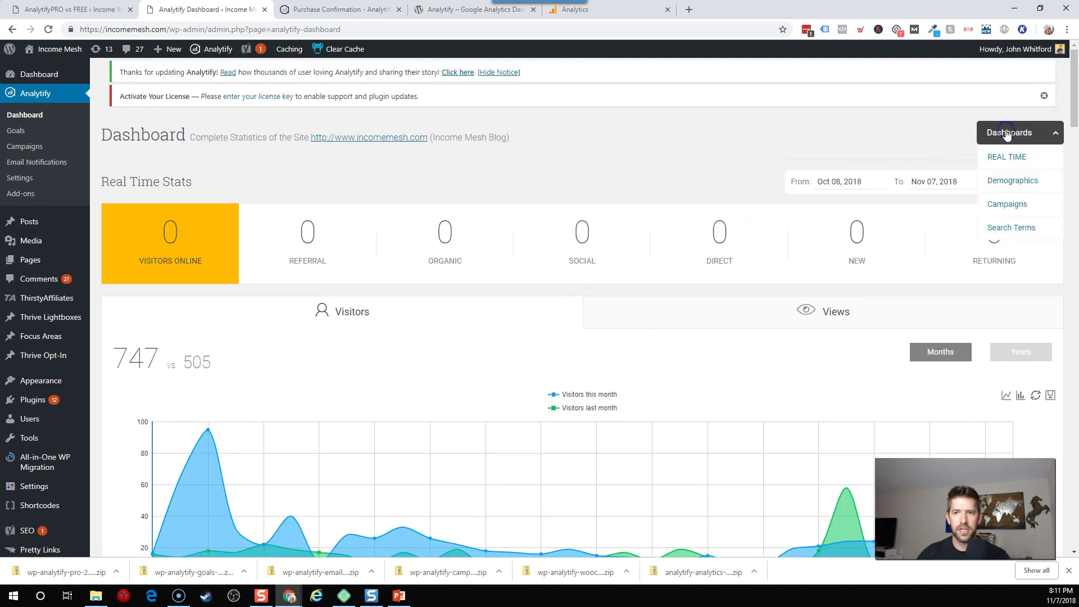
left_click(1007, 206)
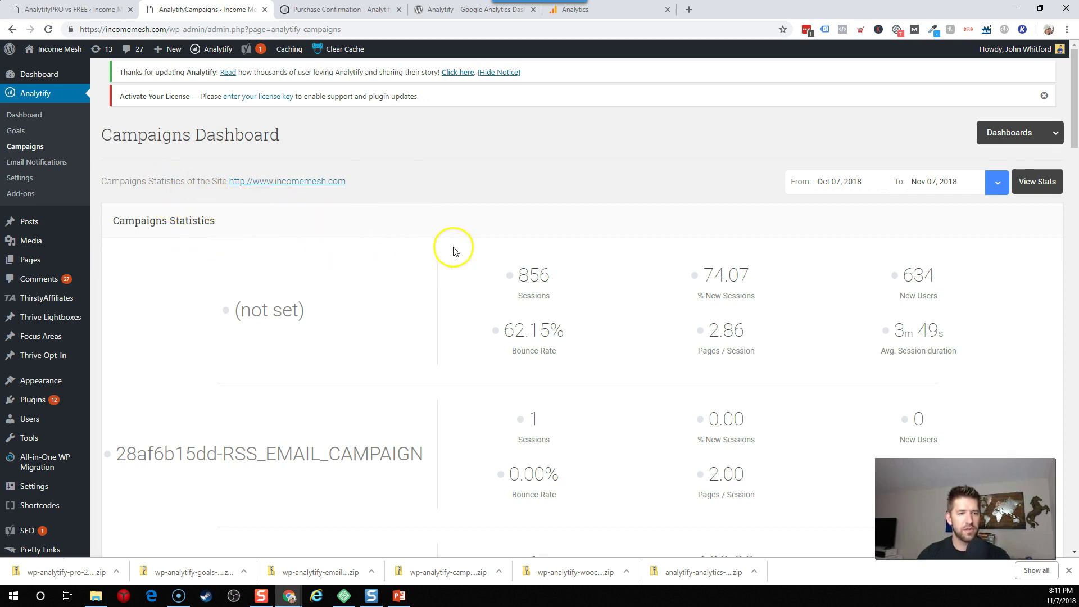
scroll(461, 247, "down", 7)
scroll(580, 289, "down", 4)
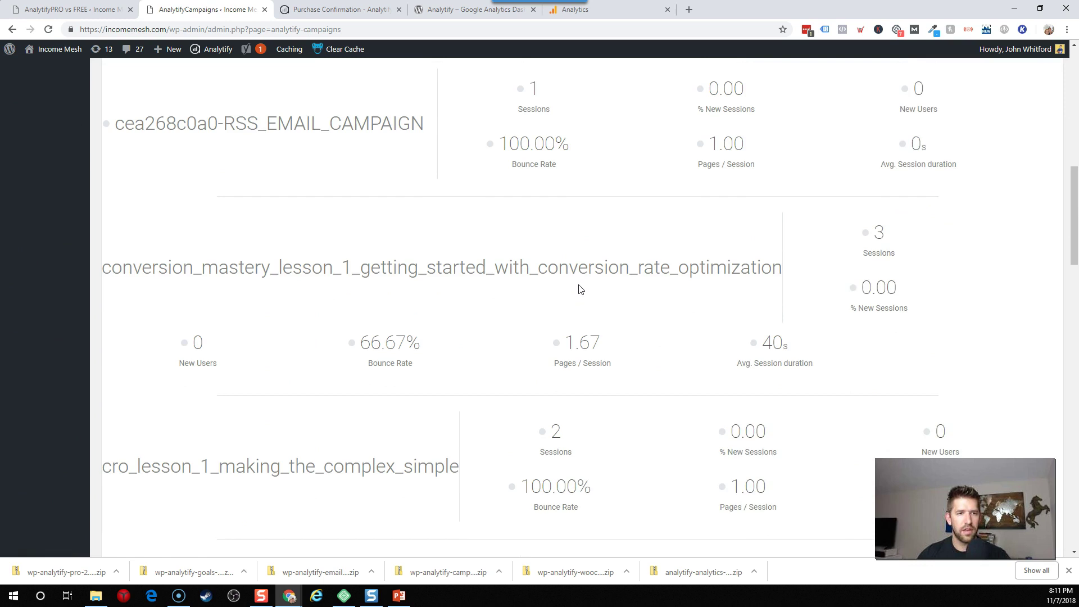
scroll(581, 289, "down", 4)
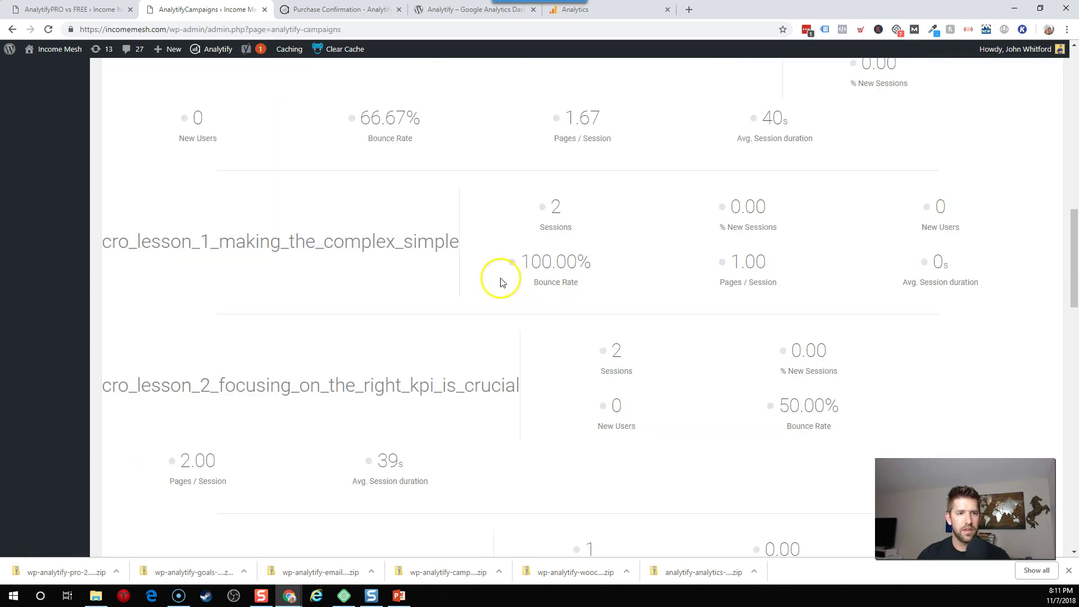
scroll(434, 272, "down", 2)
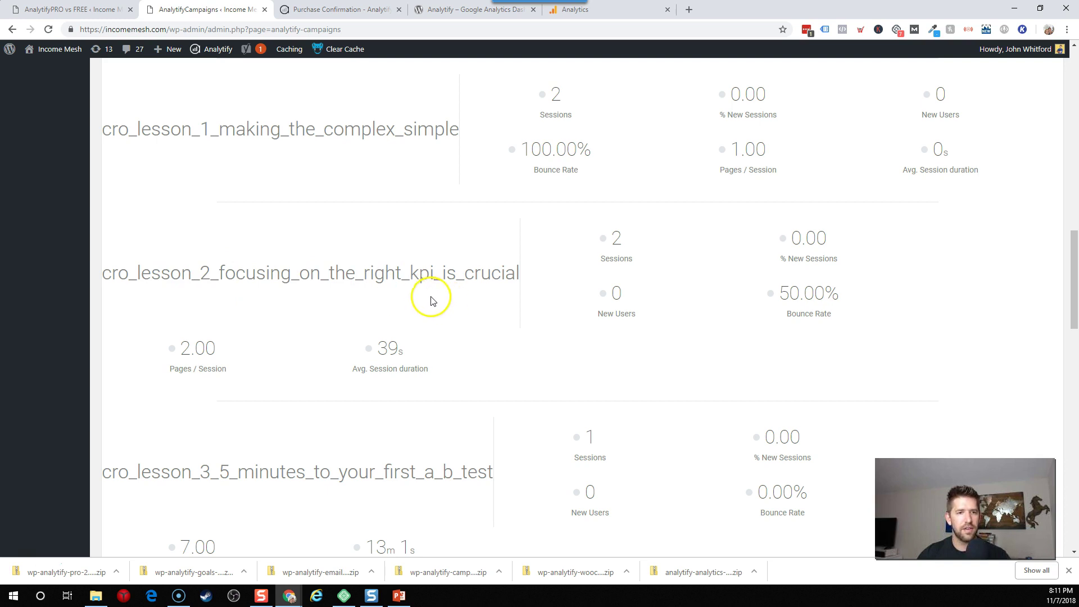
scroll(425, 300, "down", 14)
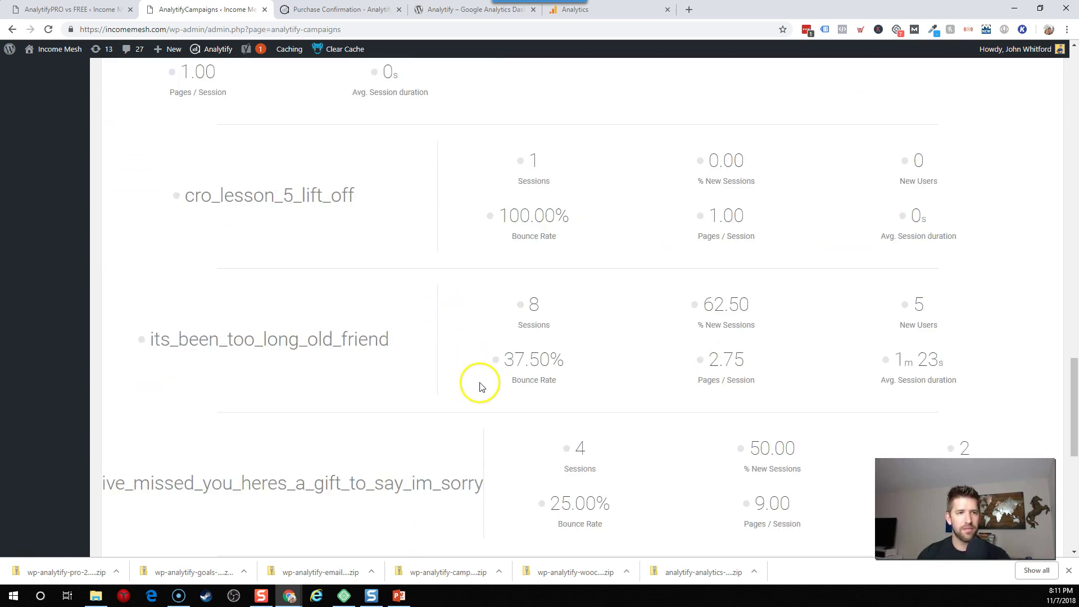
scroll(478, 381, "up", 20)
scroll(436, 377, "up", 2)
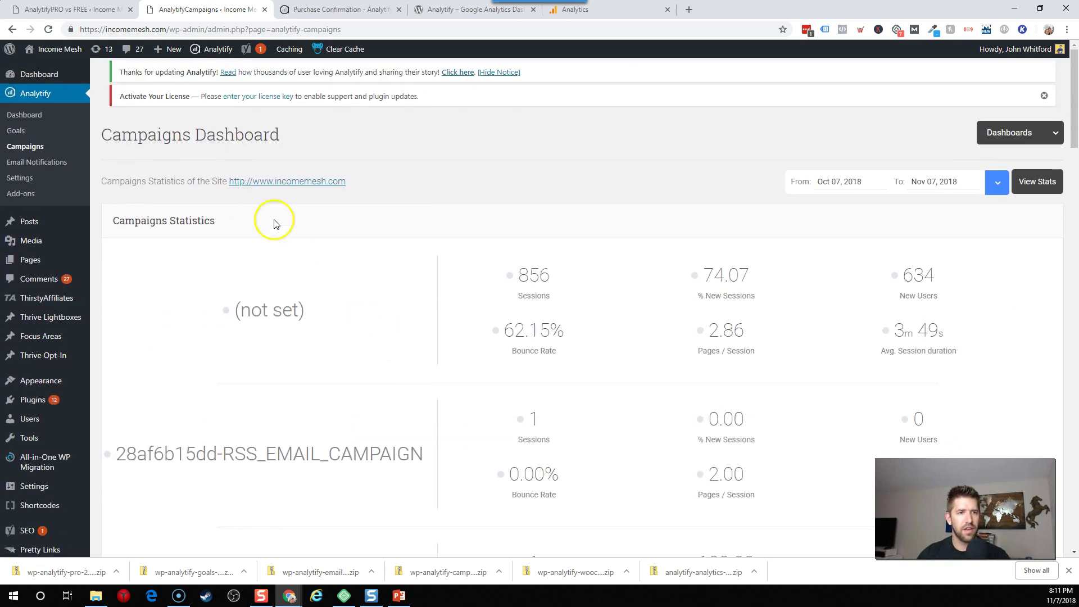
Open Analytify's Add-ons page from the admin sidebar
left_click(21, 193)
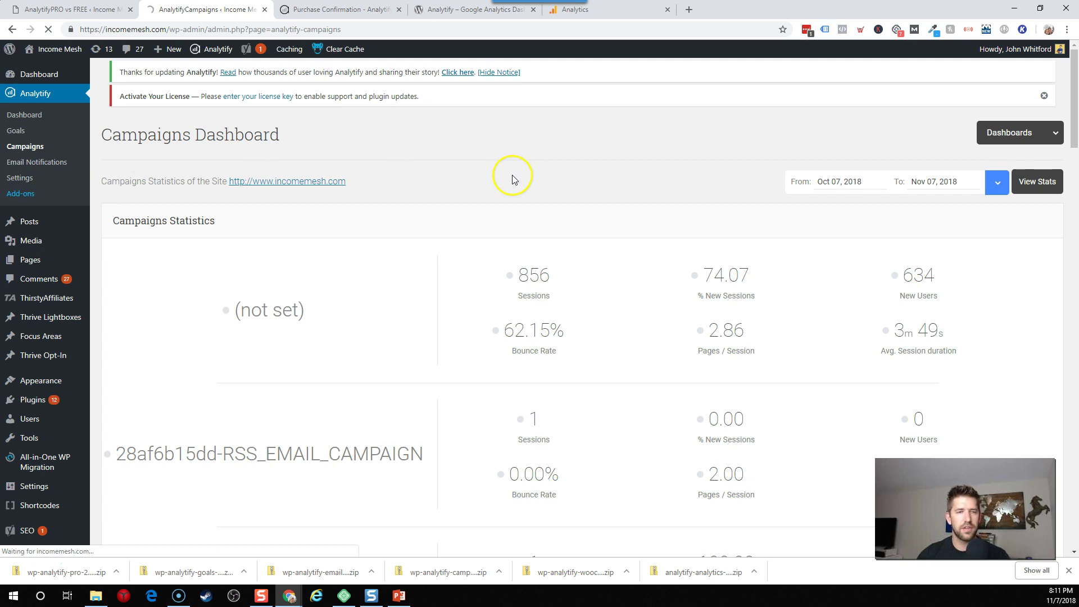